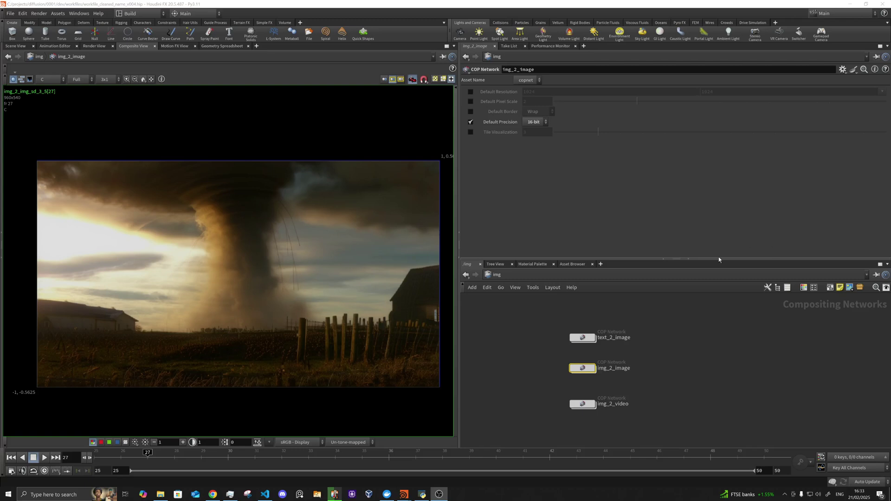
Open the text_2_image COP network.
scroll(620, 396, up, 3)
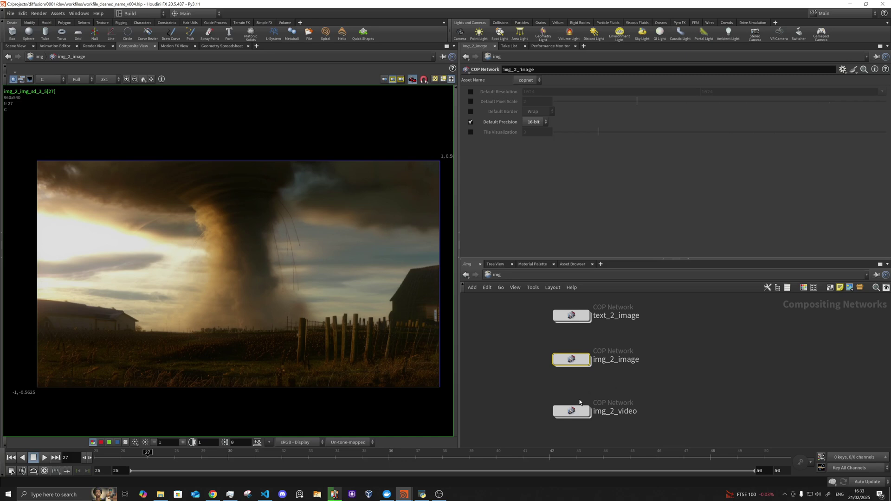
middle_drag(547, 384, 534, 398)
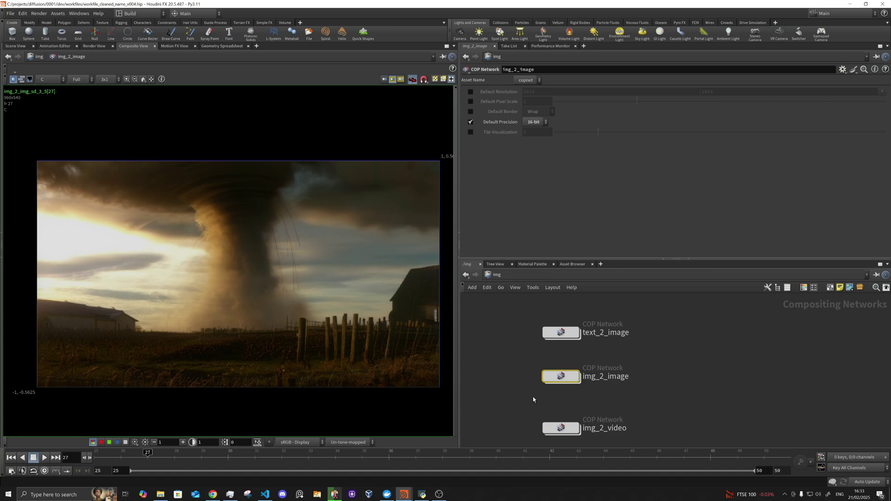
middle_drag(645, 406, 634, 411)
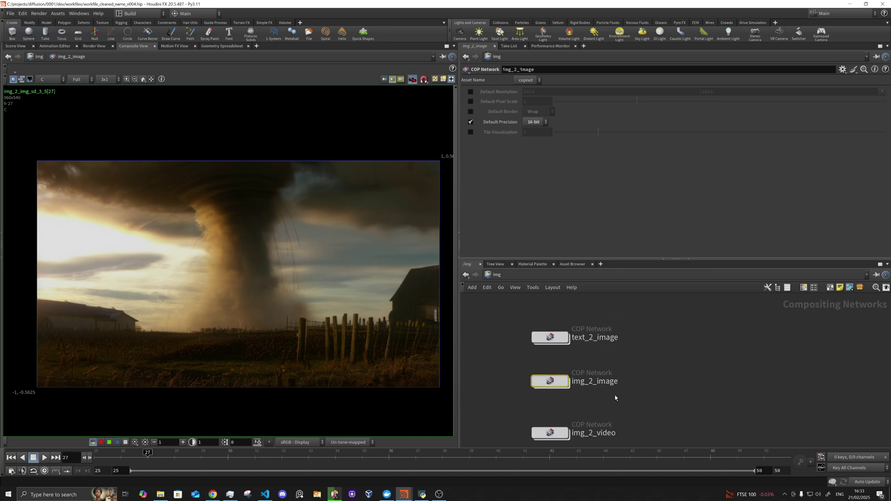
double_click(552, 343)
middle_drag(556, 379, 565, 441)
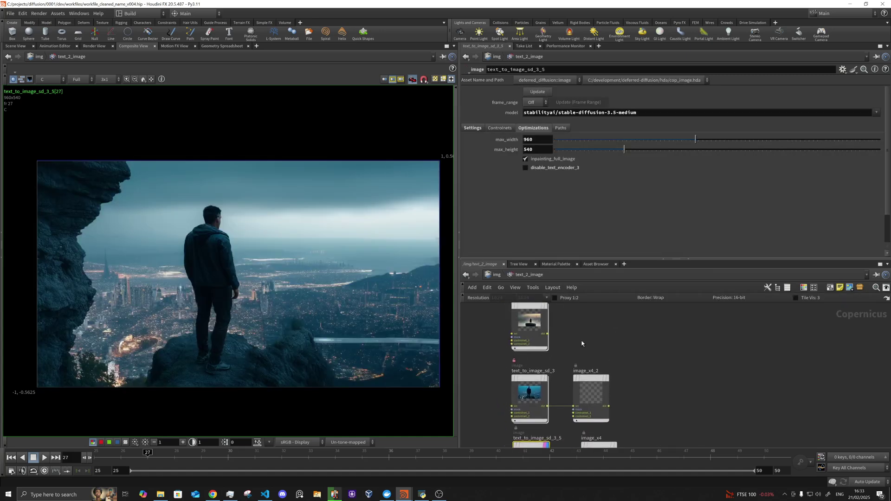
middle_drag(581, 341, 577, 373)
Display only the text_to_image_sd_xl node's result in the composite view and show its parameters.
click(540, 345)
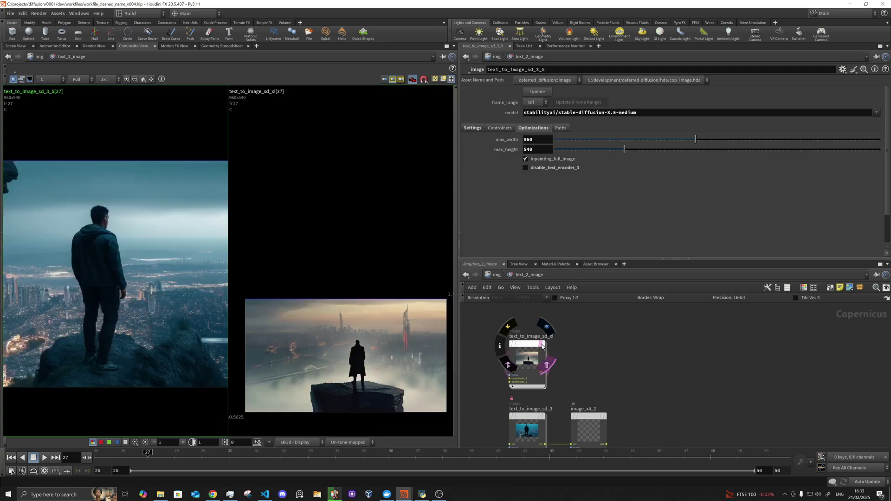
click(540, 344)
click(530, 343)
click(539, 345)
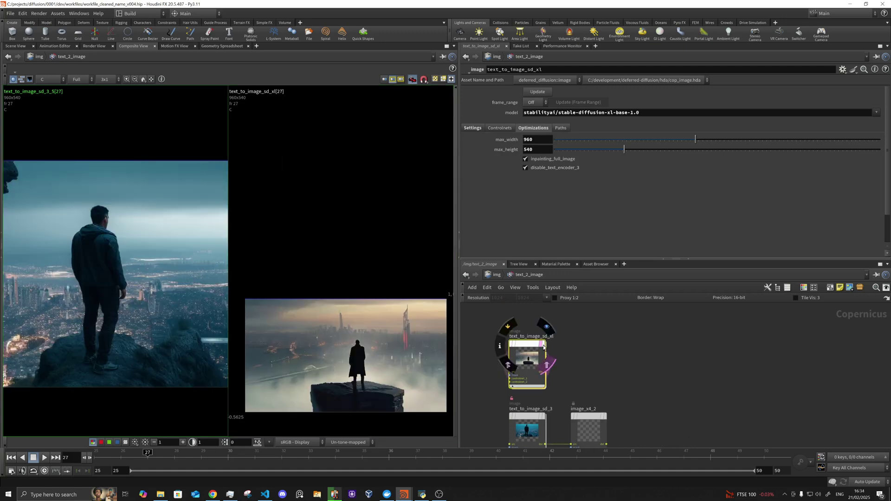
click(543, 344)
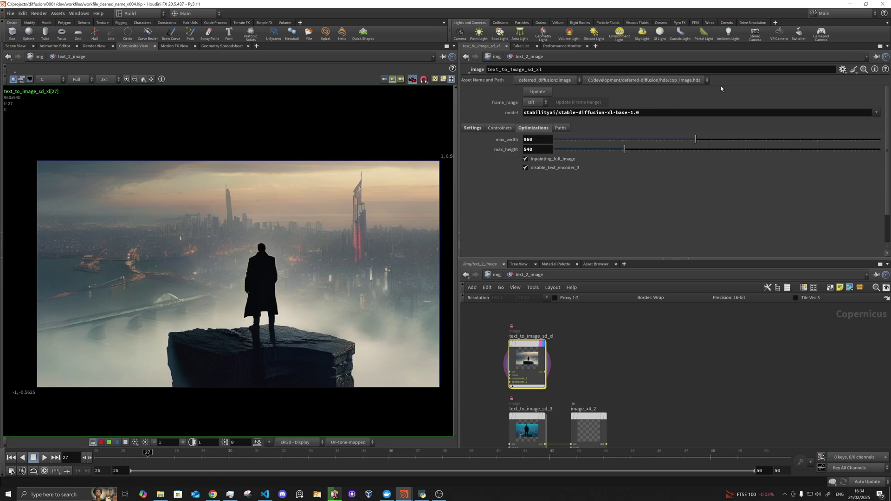
Review the available model presets and the generation settings of the text_to_image_sd_xl node.
click(875, 114)
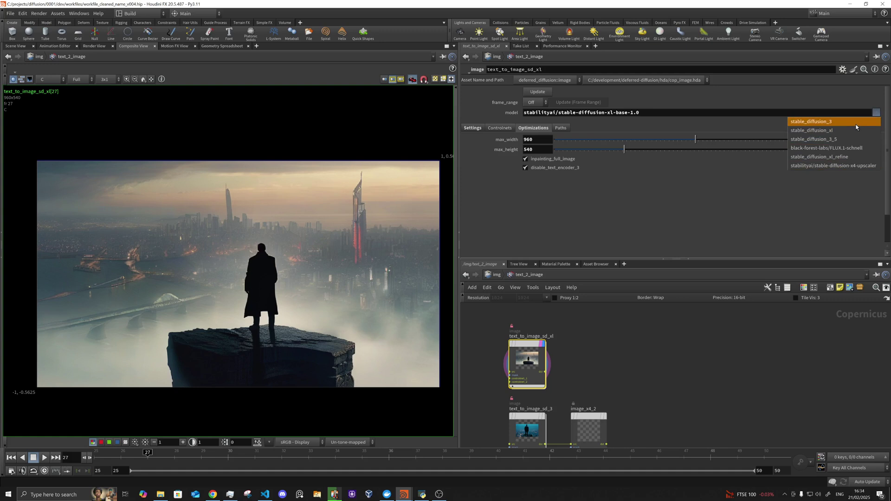
click(647, 120)
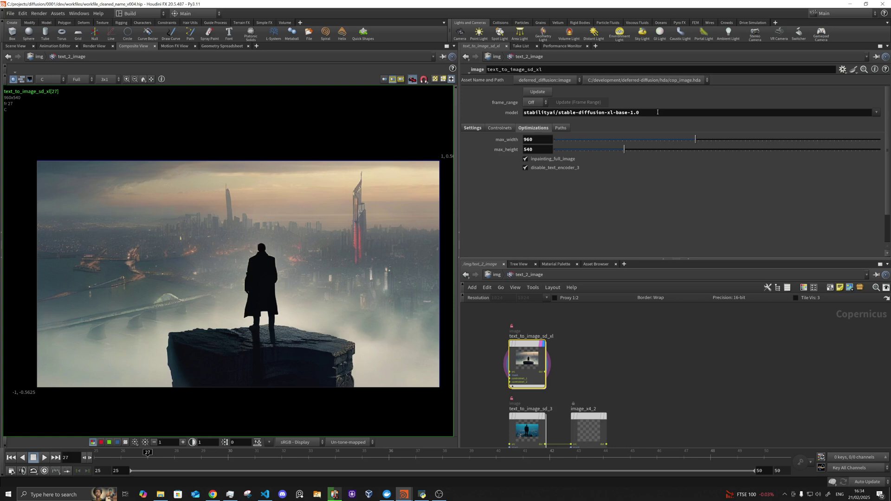
click(876, 113)
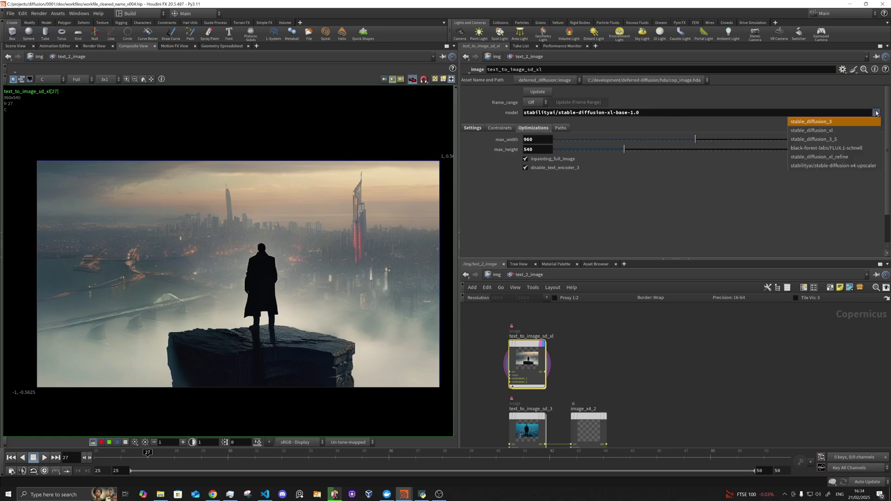
click(876, 113)
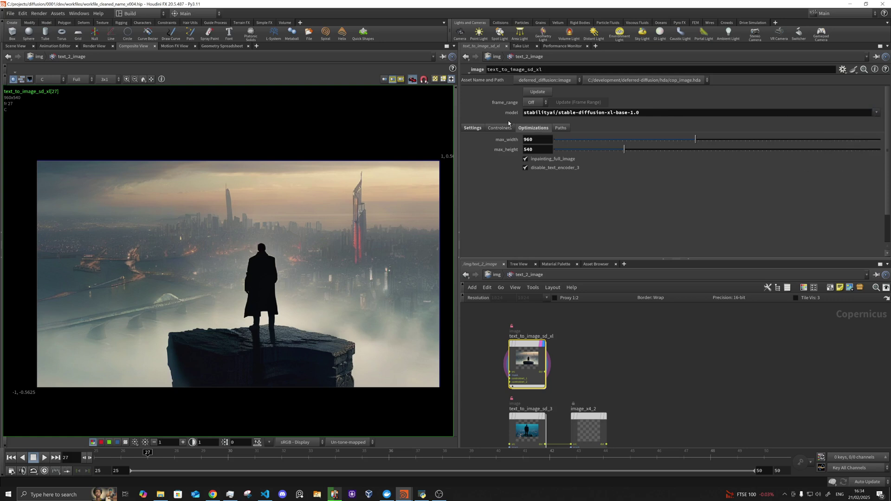
click(476, 130)
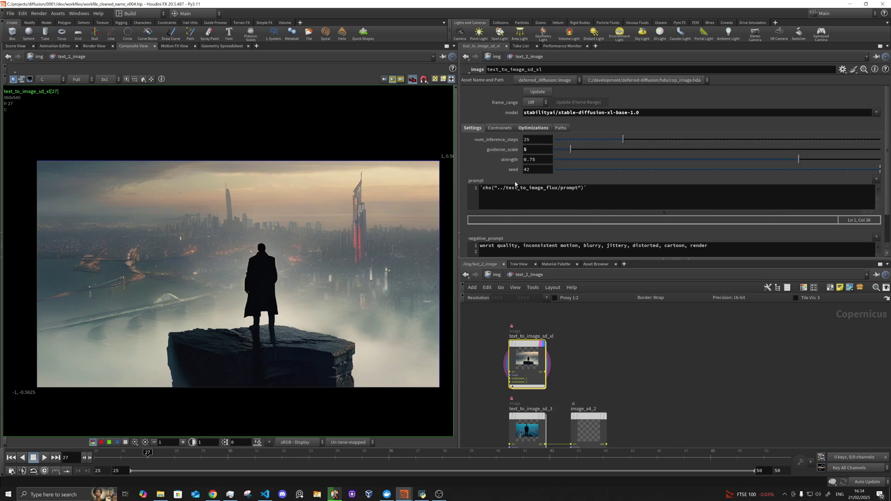
scroll(488, 217, down, 1)
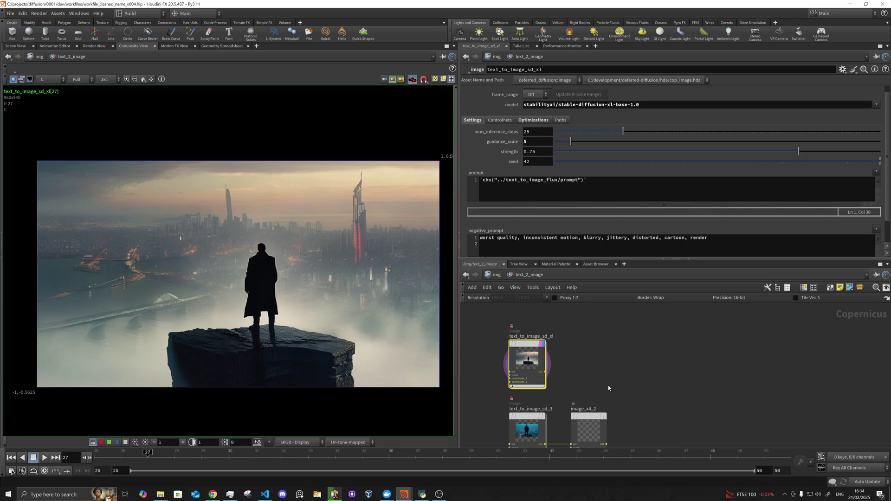
Display the text_to_image_sd_3 node's image and show its parameters.
middle_drag(601, 365, 624, 315)
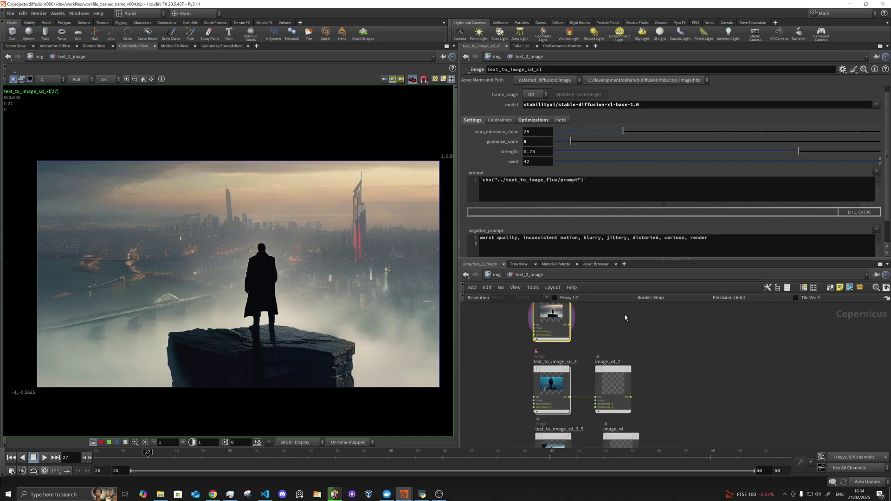
click(567, 370)
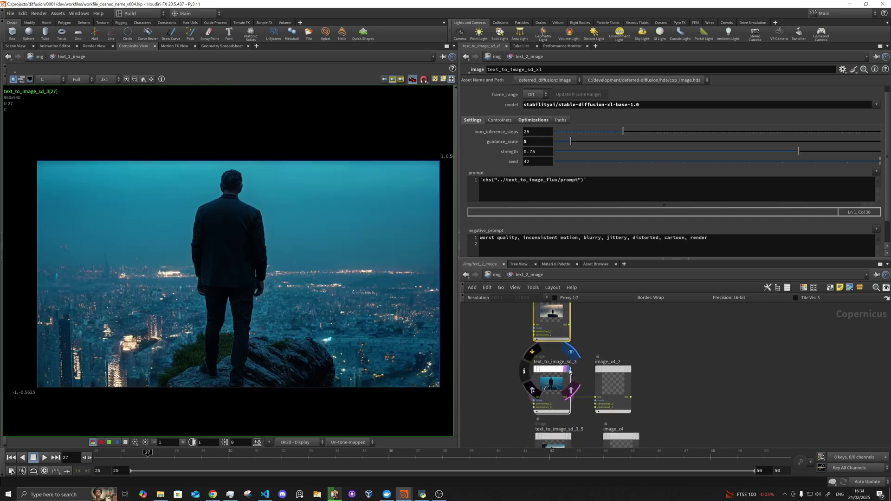
click(567, 370)
Display the text_to_image_sd_3_5 node's image and inspect the standing figure up close.
middle_drag(617, 362, 628, 301)
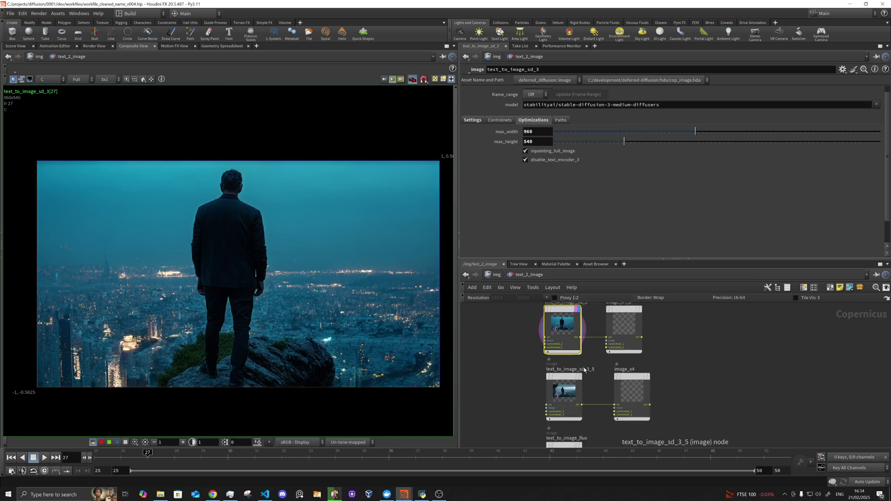
middle_drag(533, 344, 516, 346)
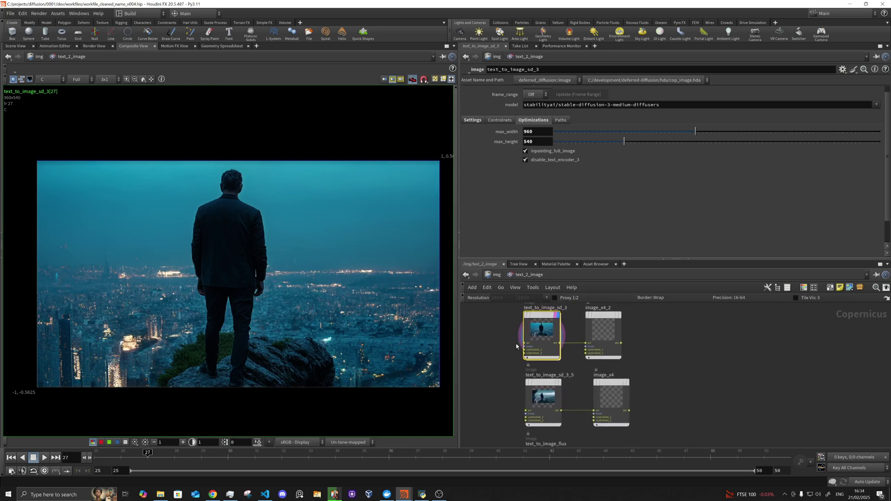
click(557, 383)
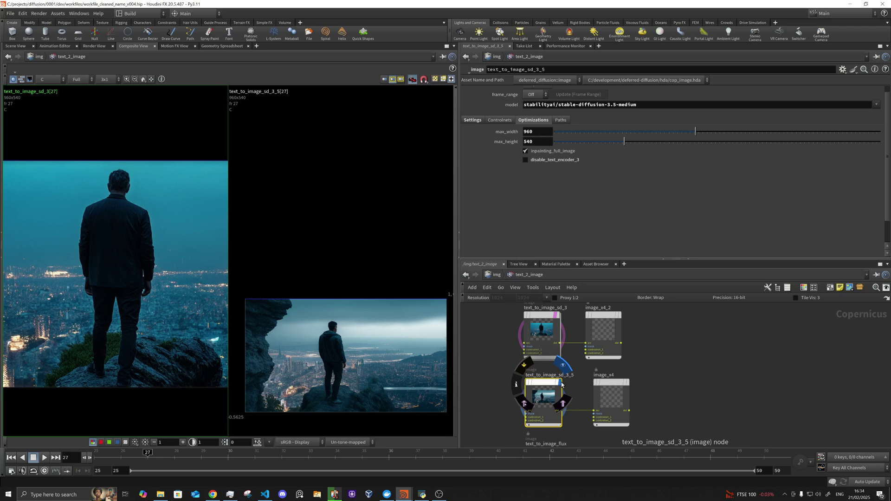
scroll(272, 268, up, 2)
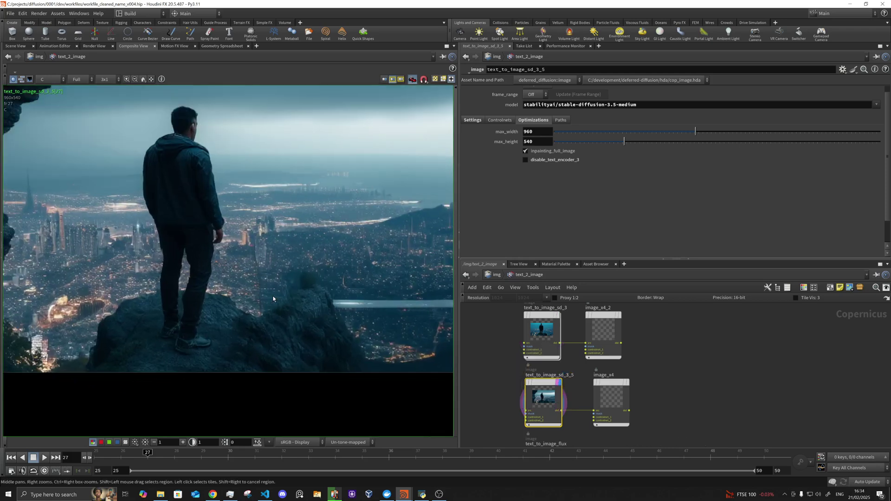
middle_drag(272, 268, 308, 274)
Display the text_to_image_flux node's image, framed in full in the composite view.
middle_drag(658, 370, 653, 319)
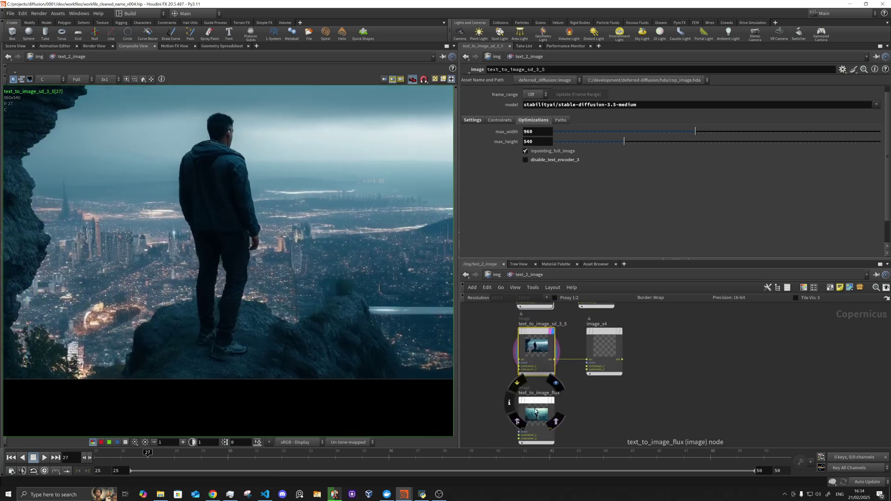
click(549, 403)
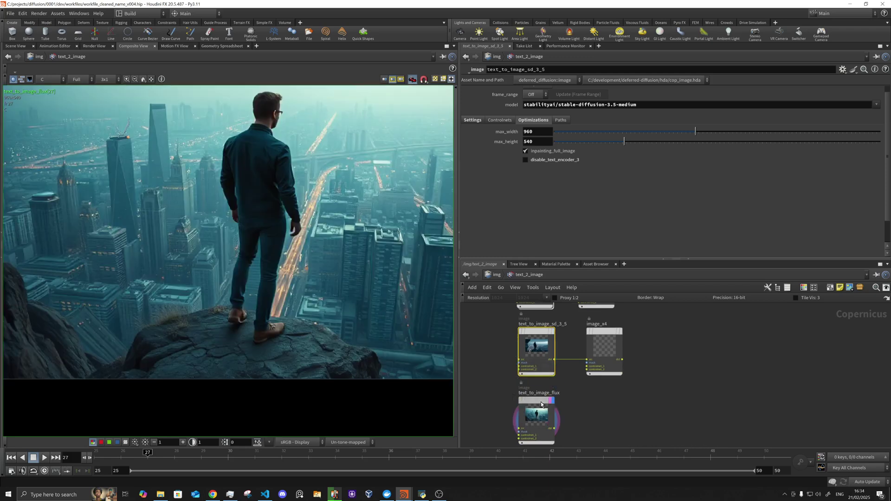
scroll(298, 276, down, 1)
middle_drag(297, 276, 248, 292)
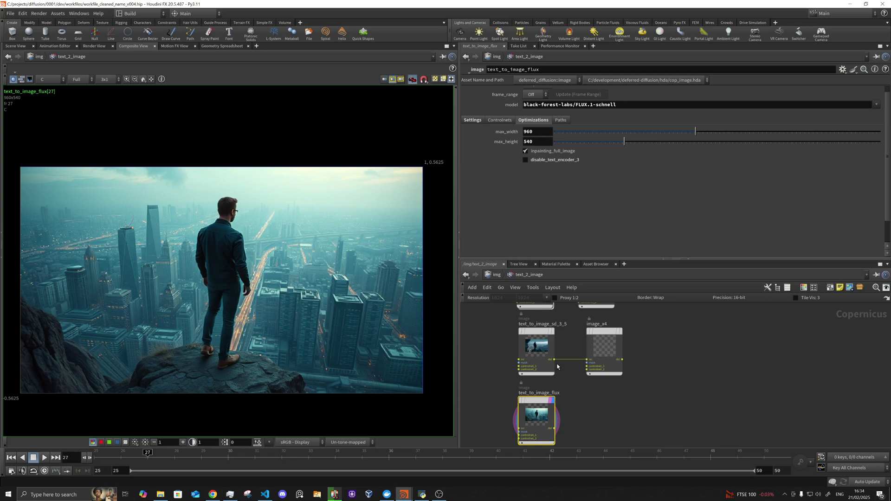
Display the image_x4 upscaler's output for the Stable Diffusion 3.5 image and inspect its detail up close.
scroll(630, 354, up, 5)
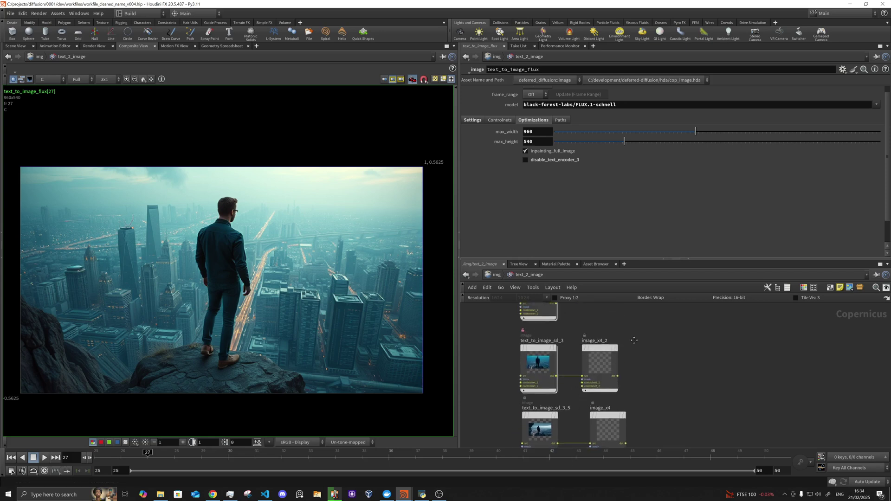
middle_drag(629, 354, 618, 330)
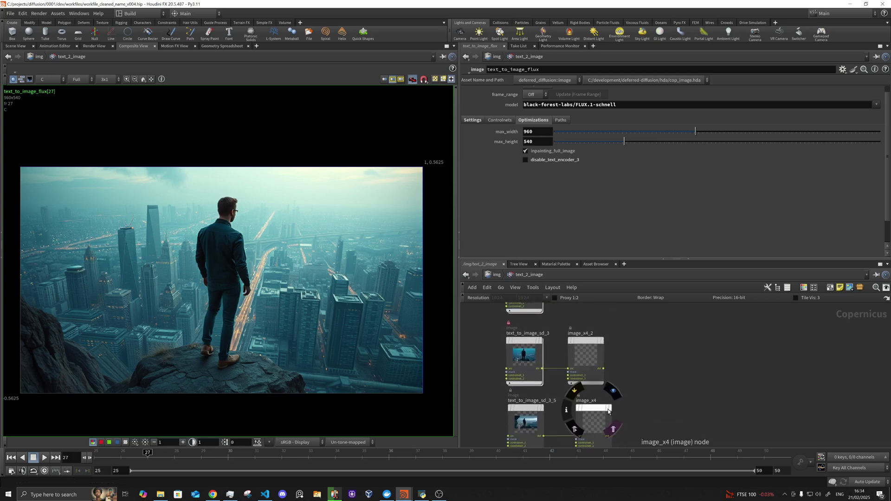
click(610, 411)
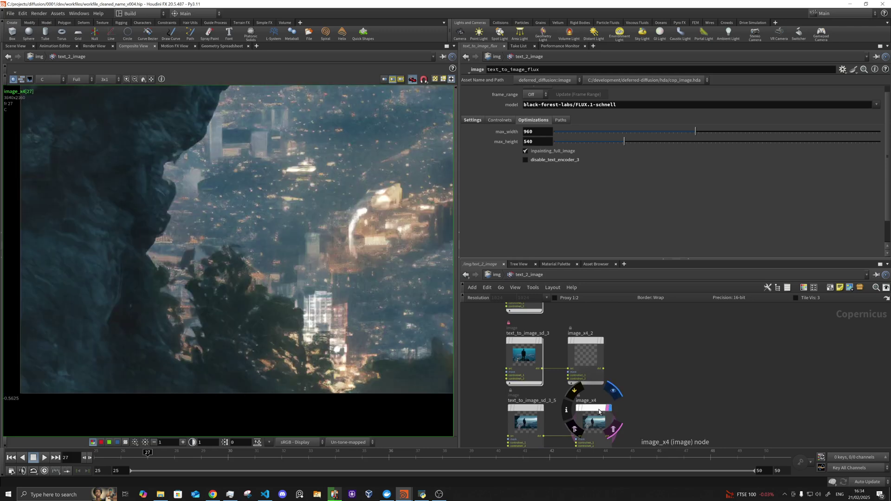
scroll(303, 266, down, 4)
middle_drag(303, 267, 114, 279)
scroll(220, 315, down, 1)
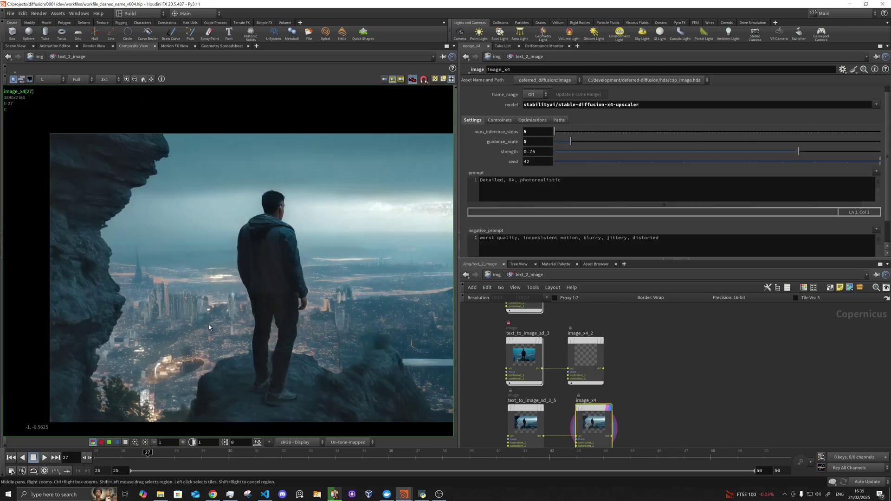
middle_drag(220, 332, 208, 341)
scroll(208, 341, up, 1)
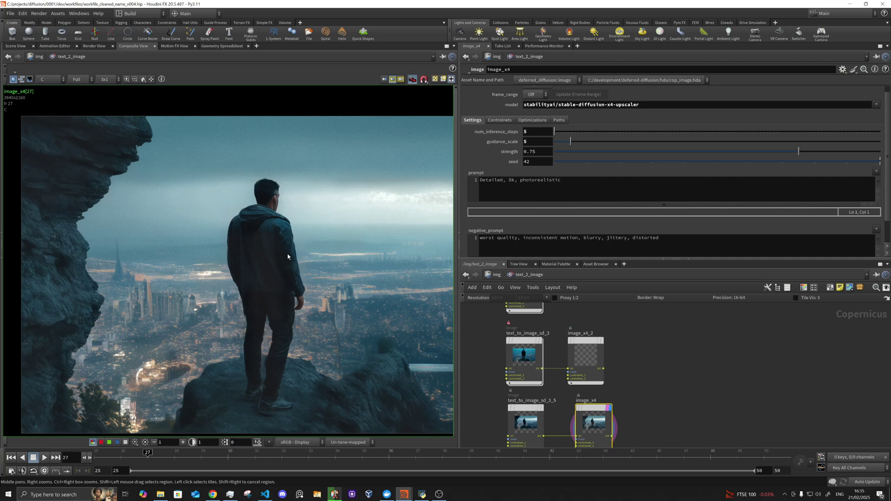
middle_drag(272, 290, 263, 296)
scroll(282, 306, up, 2)
scroll(605, 354, up, 3)
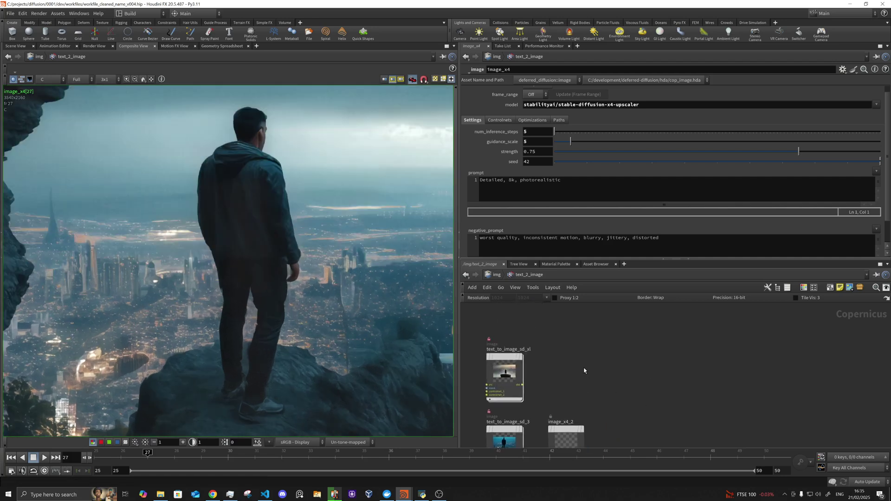
Return to the text_to_image_sd_xl node, showing its parameters and framing its image in the composite view.
click(551, 343)
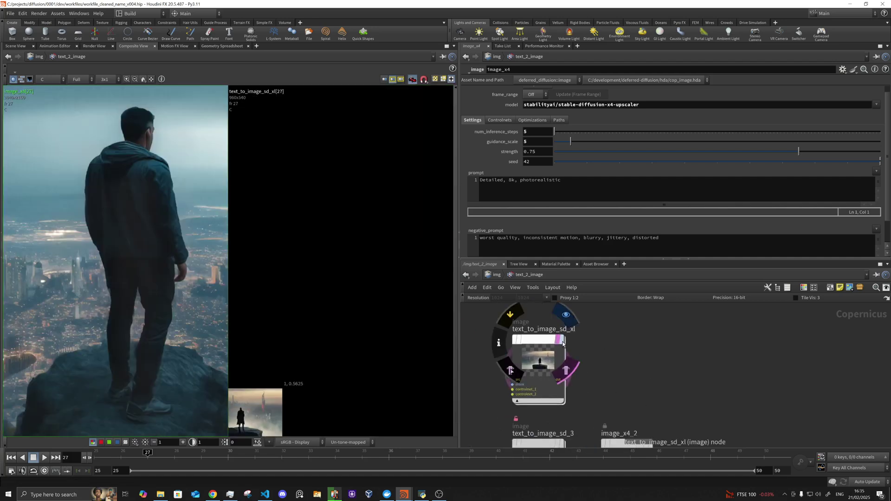
click(551, 343)
middle_drag(286, 237, 340, 223)
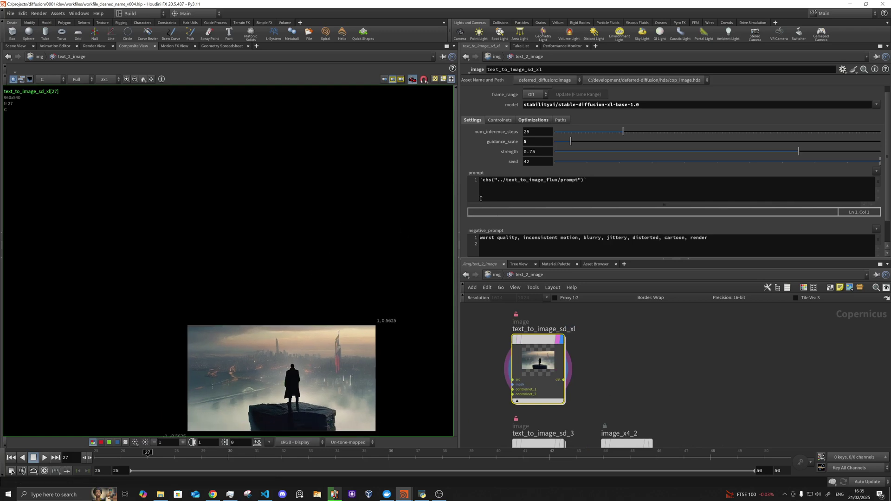
scroll(235, 378, up, 3)
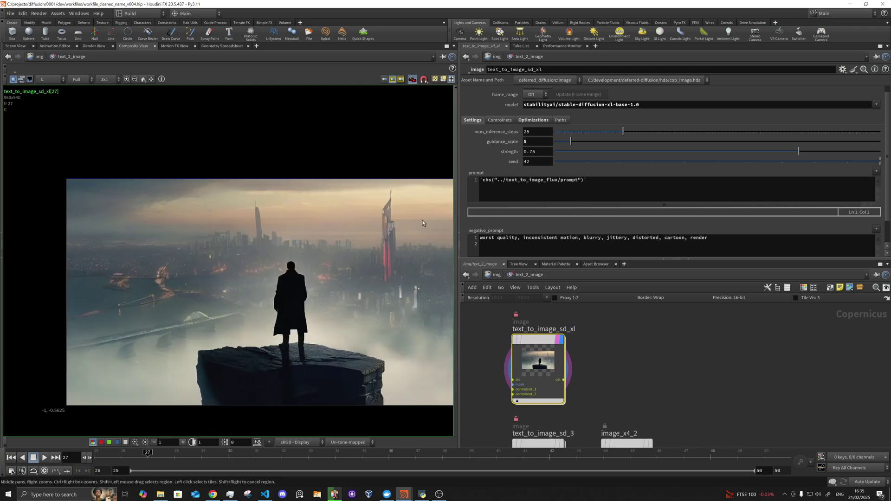
text(Anime style, Sewer rat in a dirty Sewer)
triple_click(516, 182)
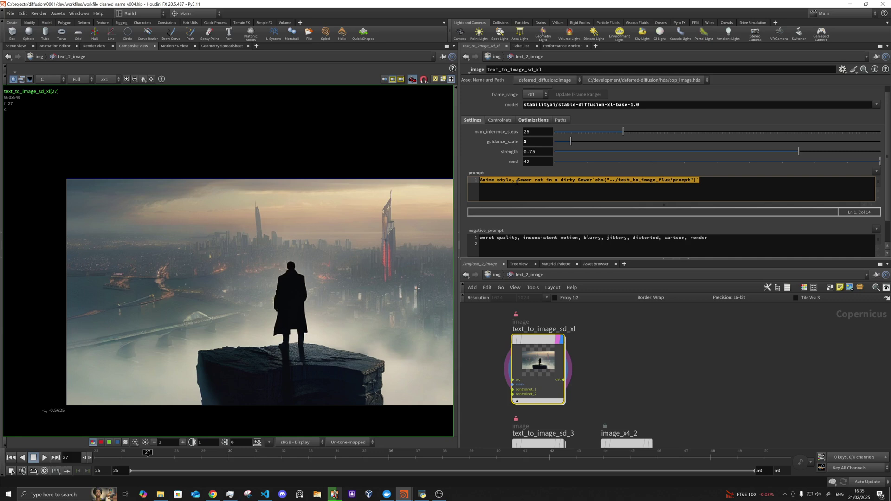
click(580, 181)
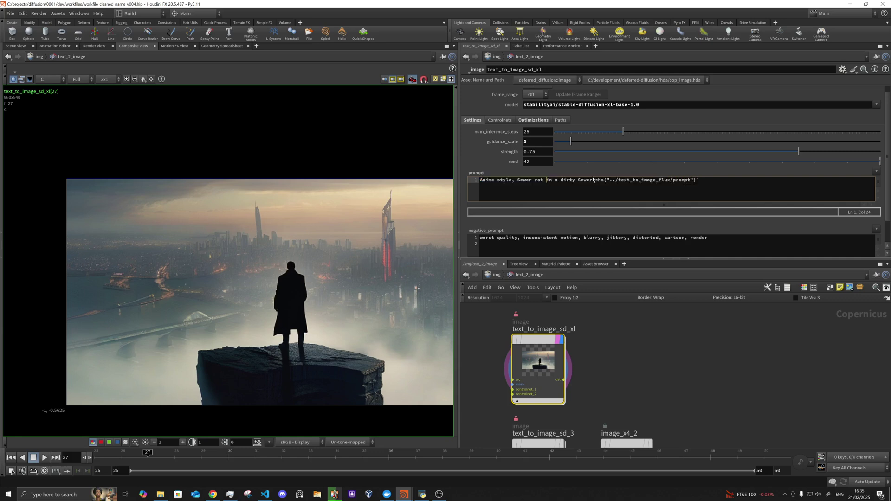
drag(590, 180, 514, 180)
key(shift+Home)
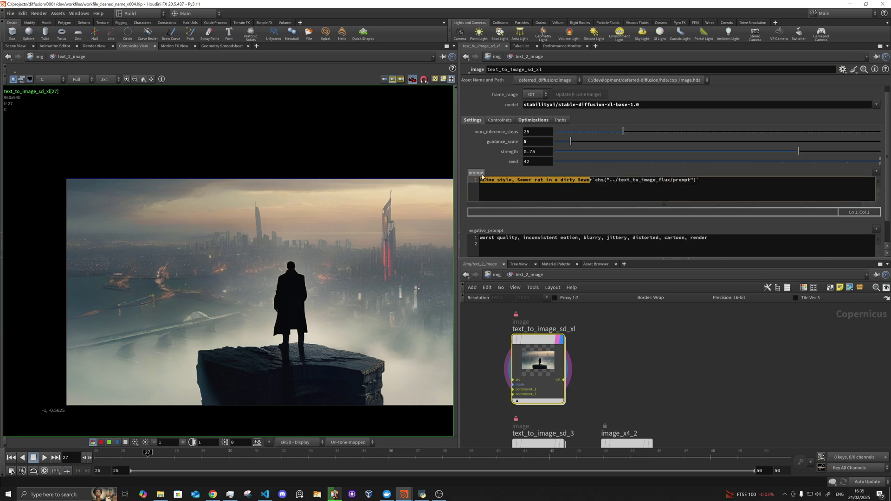
key(BackSpace)
Replace the SDXL node's linked prompt expression with the text "A tornado in a desert".
click(601, 181)
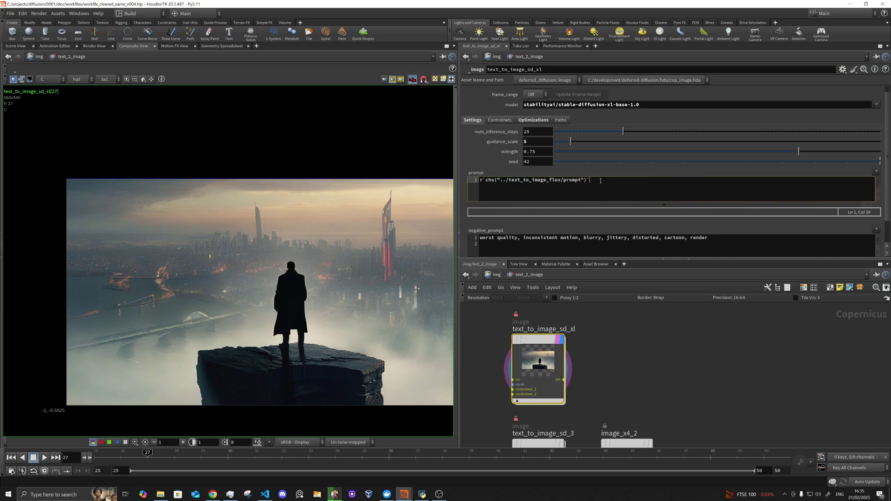
drag(602, 184, 480, 181)
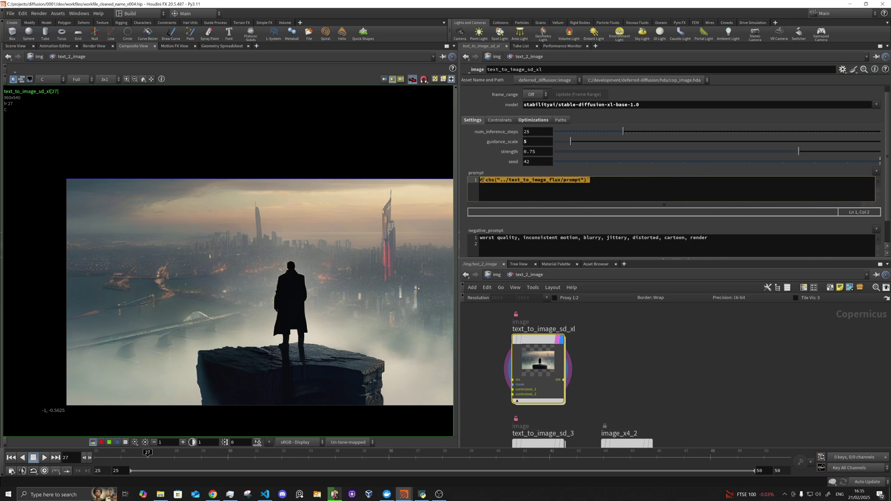
key(BackSpace)
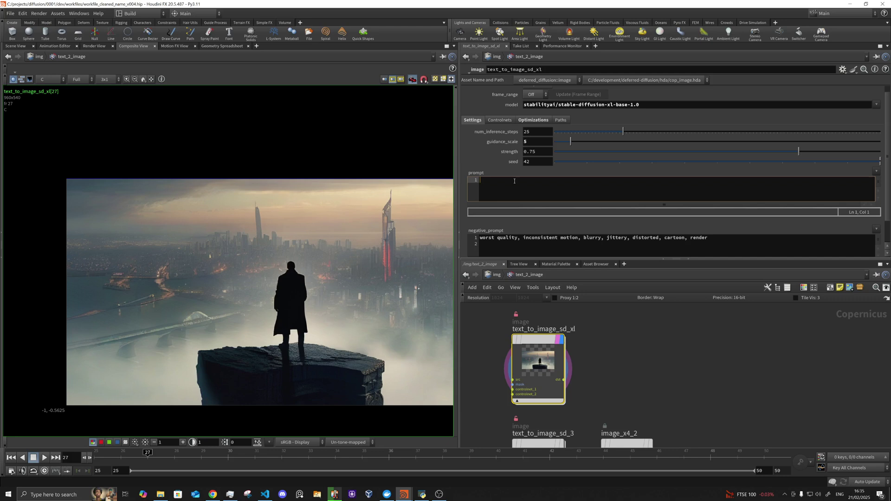
text(A tornado in a desert)
Append the preset "DLSR photo, Detailed, 8k, photorealistic" to the prompt and add a comma after "desert".
click(876, 172)
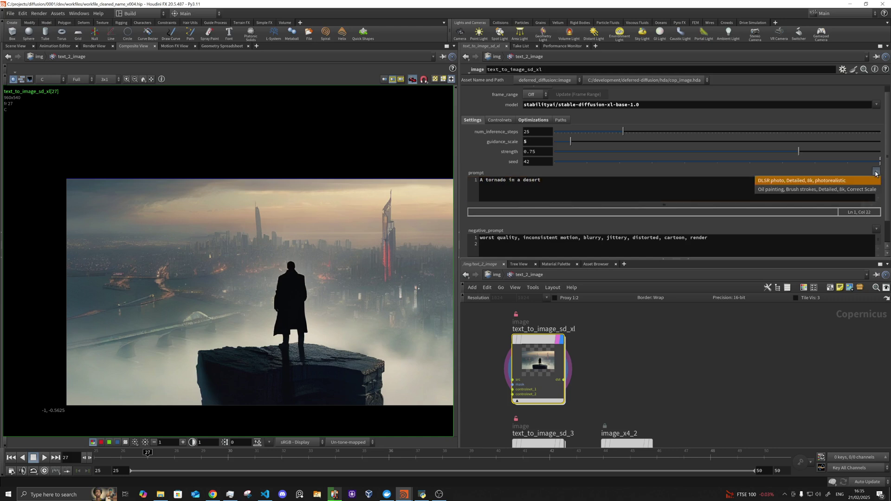
click(826, 181)
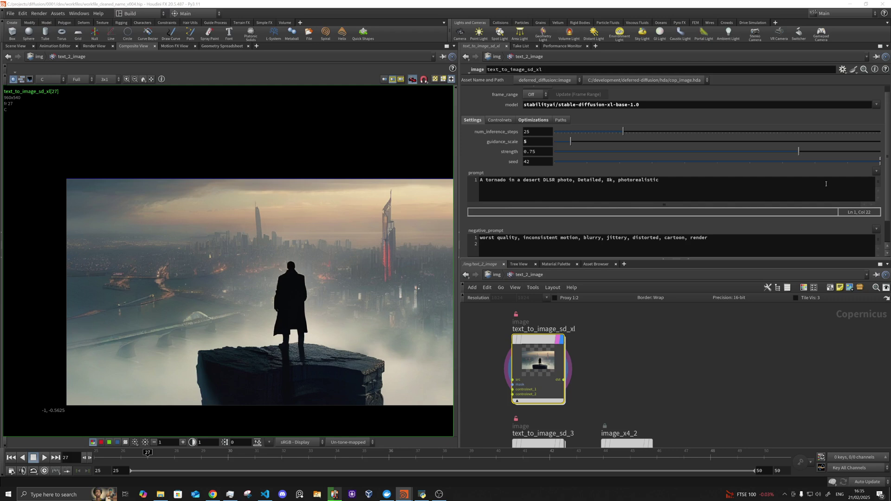
click(691, 188)
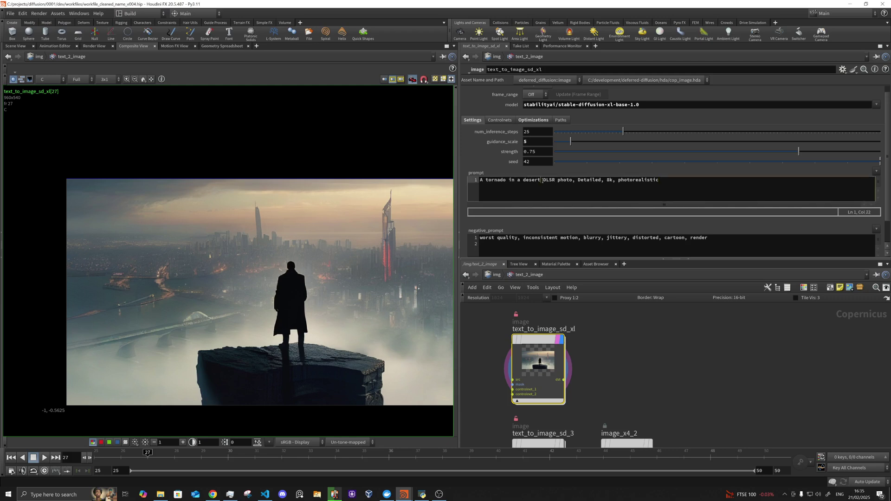
text(,)
drag(549, 181, 575, 182)
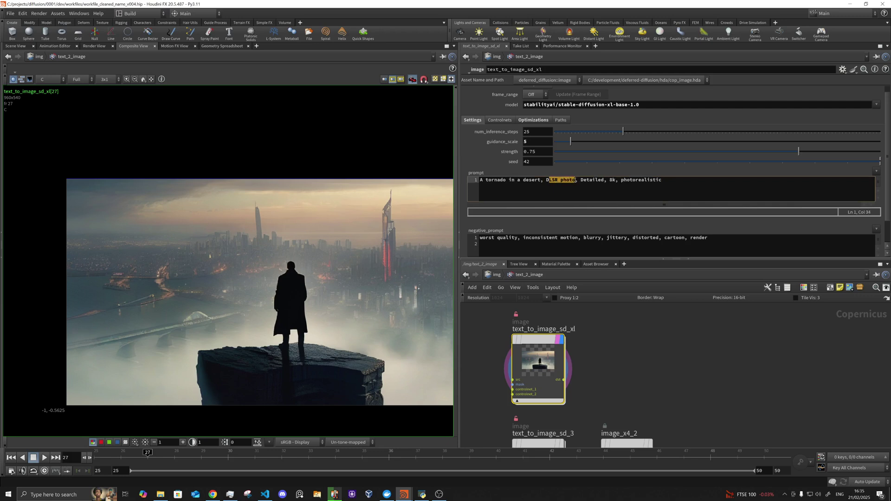
click(600, 183)
drag(668, 185, 552, 184)
Update the SDXL node to generate the desert tornado image, check the Python console's progress, and inspect the resulting image.
scroll(498, 120, up, 1)
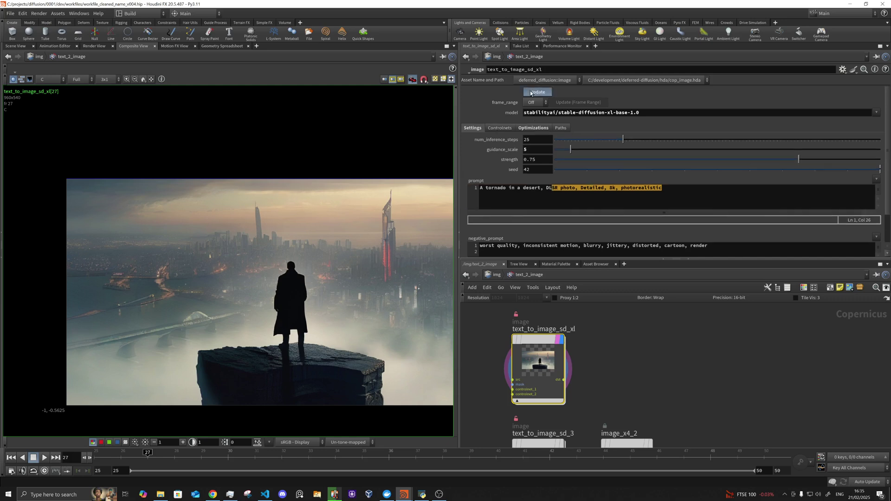
click(422, 495)
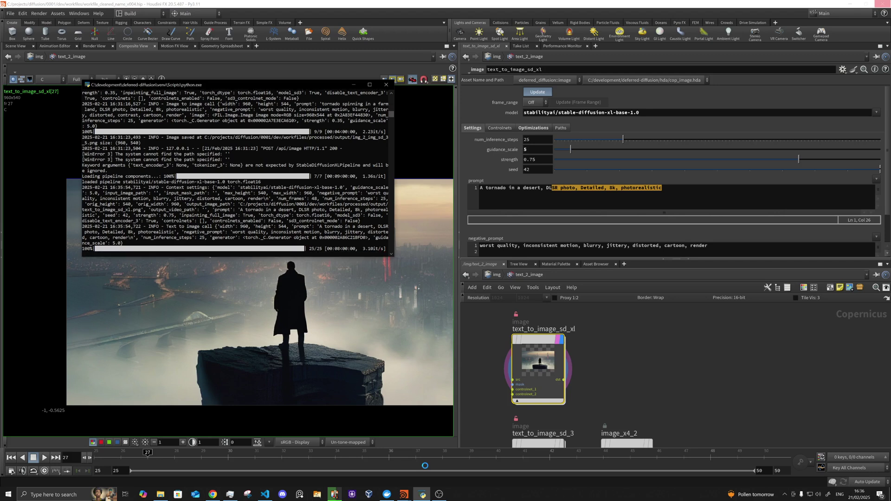
click(366, 313)
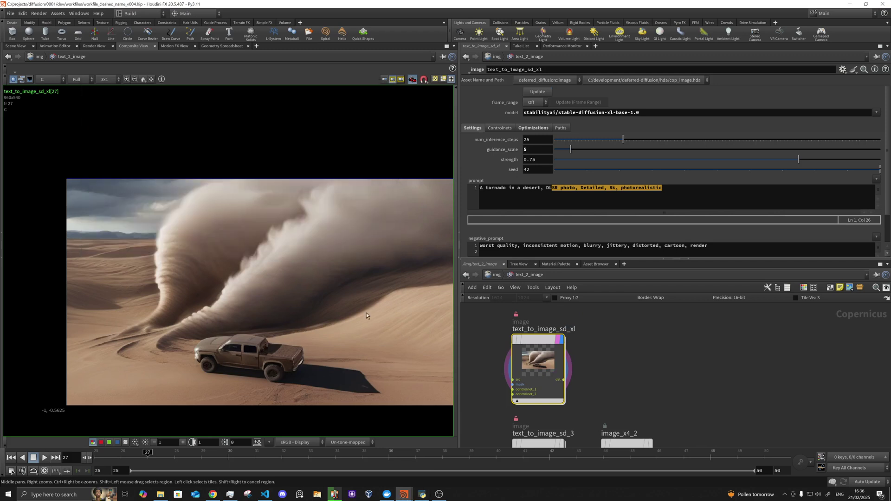
middle_drag(289, 325, 258, 323)
scroll(255, 332, up, 1)
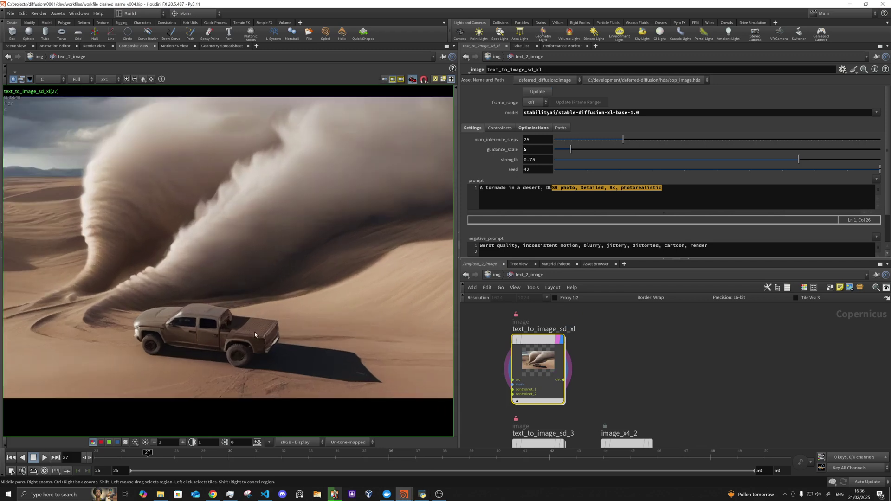
scroll(254, 333, down, 1)
scroll(643, 327, down, 2)
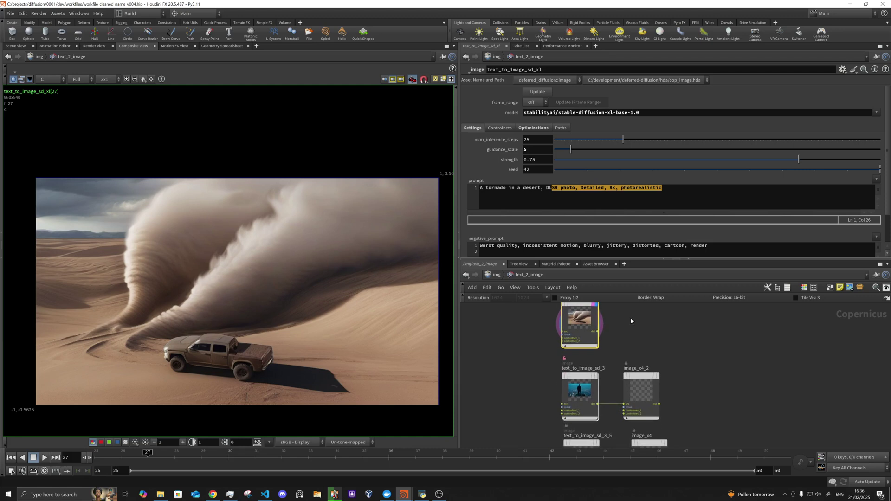
Leave the text_2_image network and open the img_2_image COP network.
middle_drag(601, 344, 582, 366)
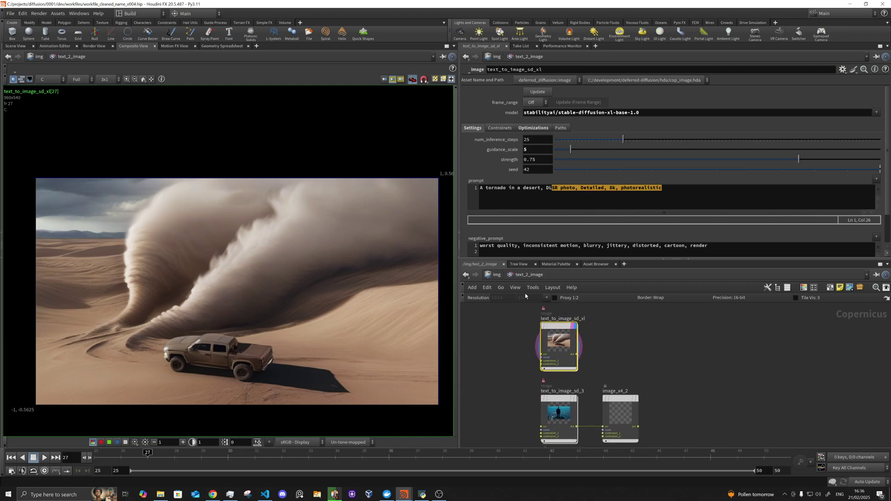
click(500, 277)
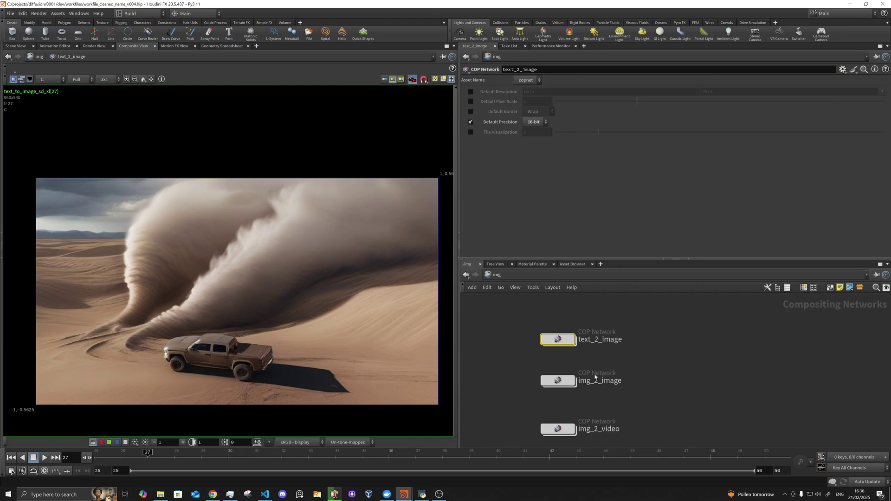
middle_drag(679, 356, 690, 322)
double_click(570, 353)
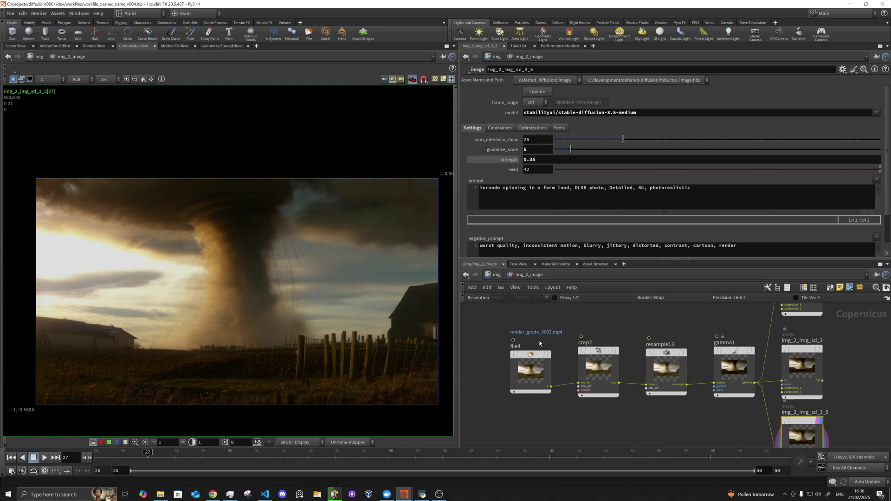
Display the file4 source footage, render_grade_V003.mp4, framed in the composite view.
scroll(543, 350, up, 3)
click(554, 359)
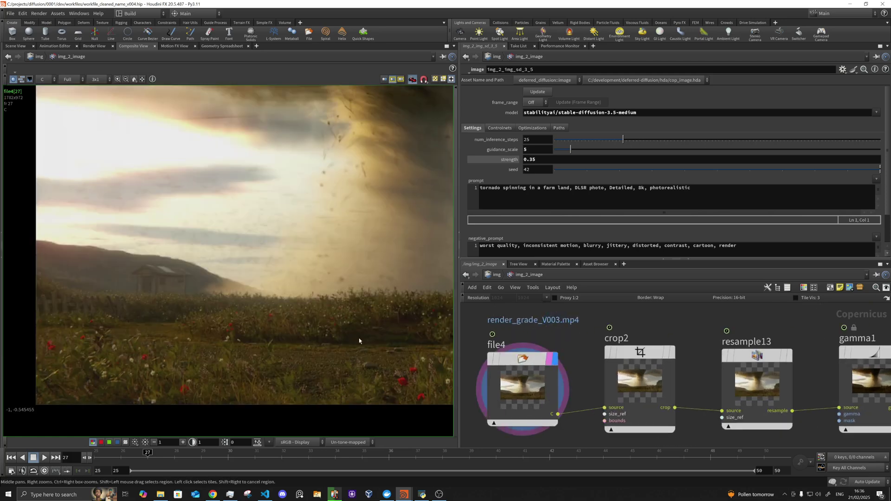
scroll(307, 328, down, 5)
middle_drag(350, 322, 264, 328)
scroll(271, 328, up, 3)
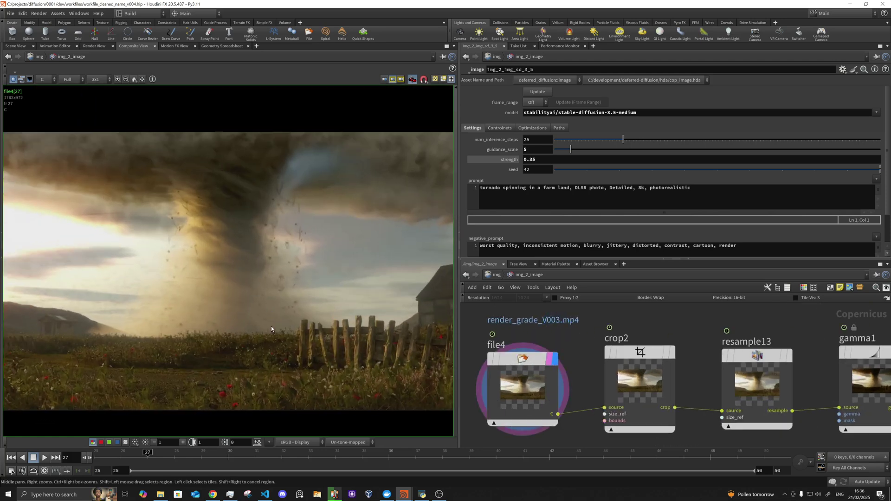
Display the crop2 output, followed by the resample13 output alone, framed in the composite view.
click(669, 353)
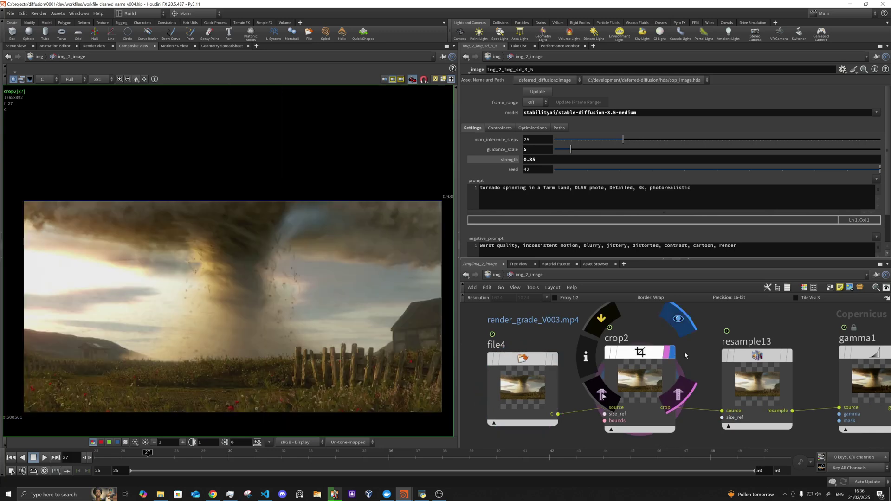
middle_drag(780, 357, 635, 346)
click(637, 346)
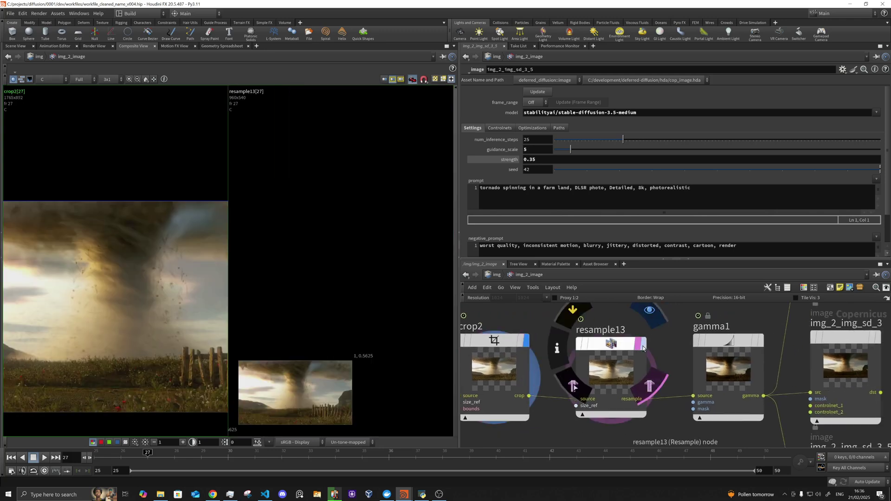
click(642, 347)
key(h)
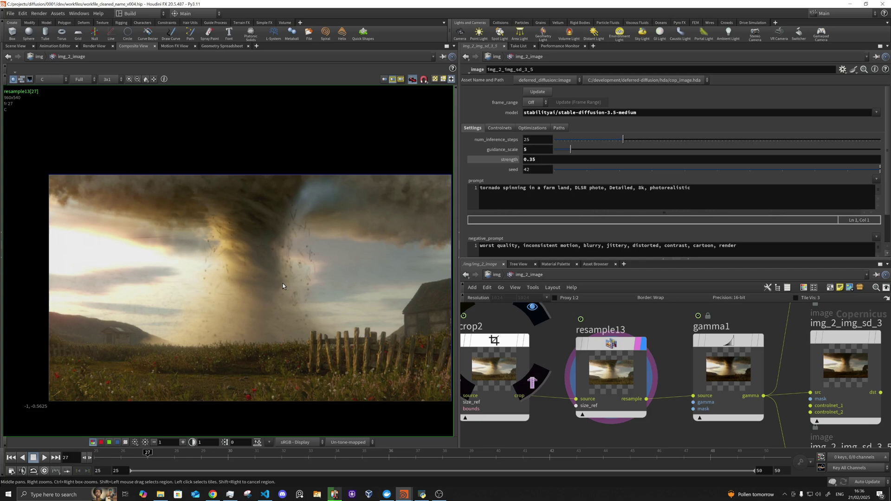
Display the image_refiner node's output in the composite view and inspect its tornado image up close.
middle_drag(782, 321, 639, 369)
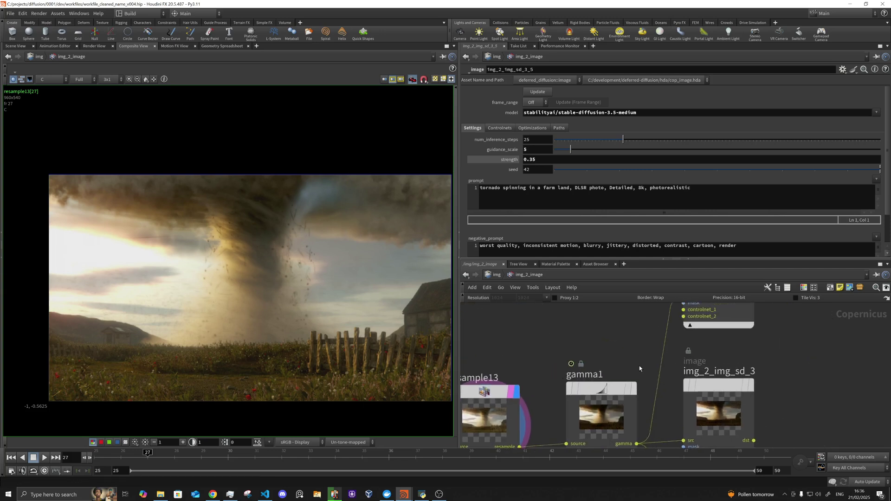
middle_drag(642, 335, 599, 402)
middle_drag(614, 332, 596, 355)
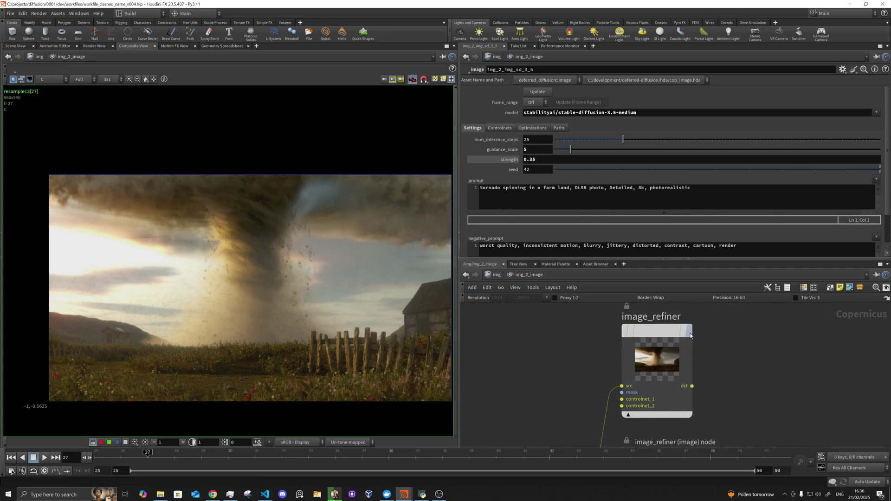
click(684, 332)
scroll(333, 320, up, 3)
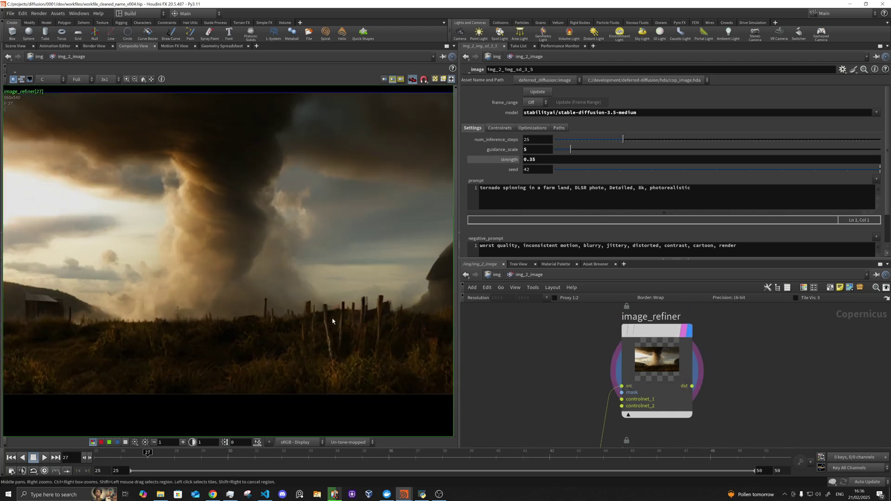
scroll(332, 321, down, 2)
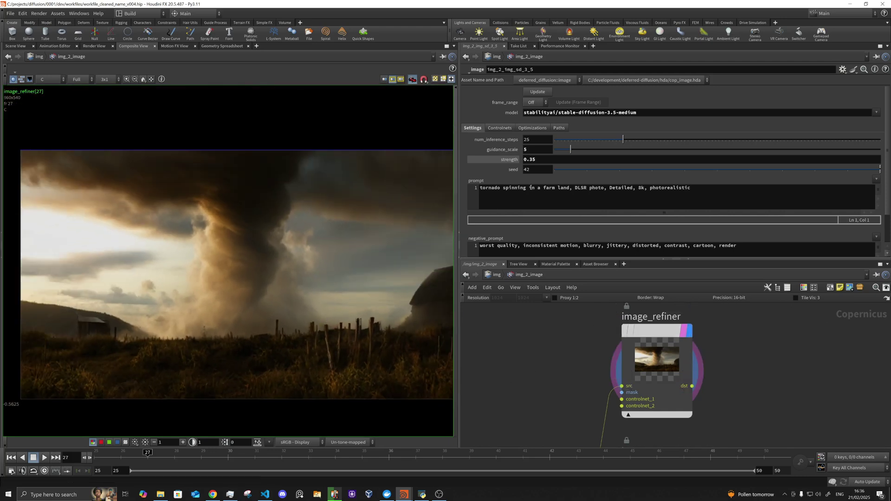
Set the img_2_img_sd_3_5 node's strength to 0.2, update it, and check the generation log in the Python console.
key(BackSpace)
key(BackSpace)
text(2)
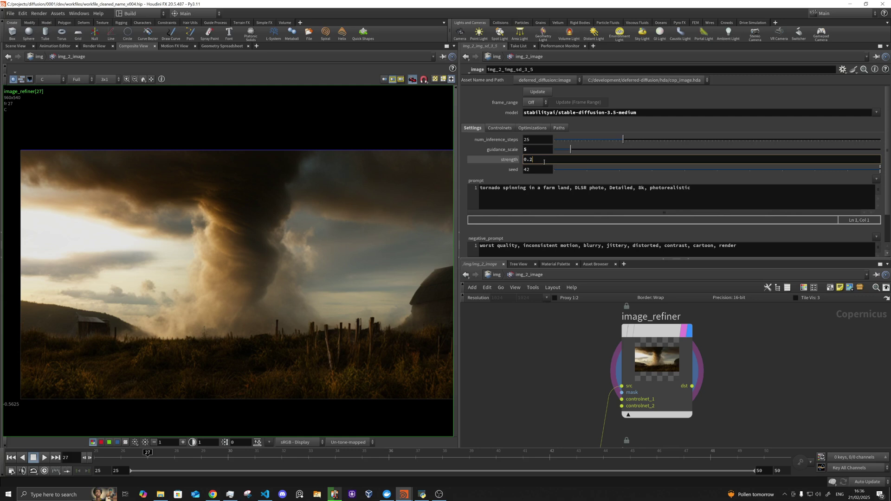
key(Return)
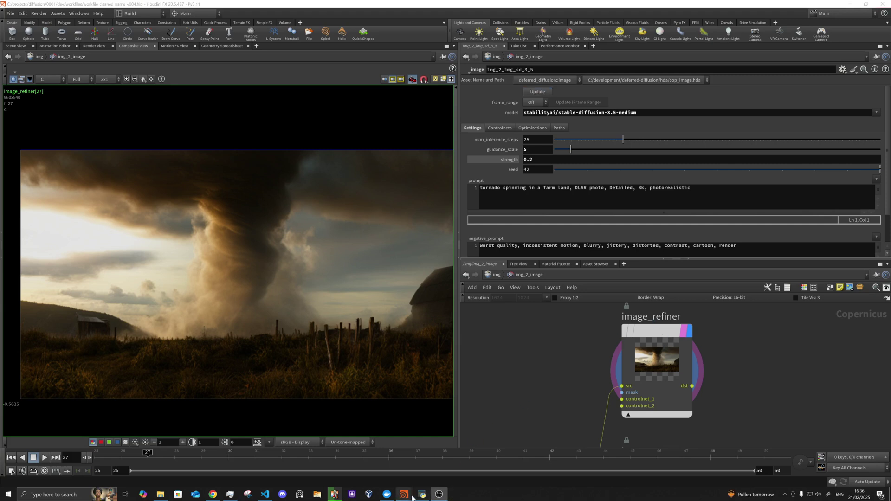
click(422, 494)
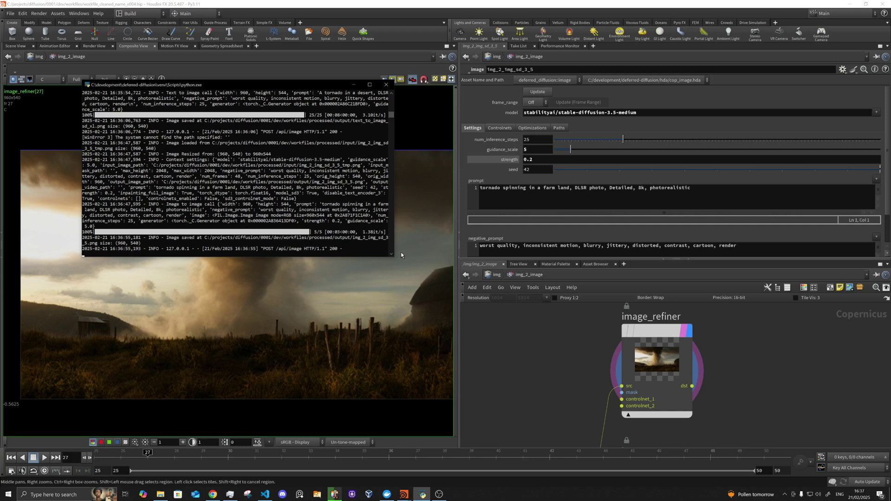
Enlarge the Python console window, update the img_2_img_sd_3_5 node again, and check its new log entries.
drag(394, 257, 437, 261)
click(537, 92)
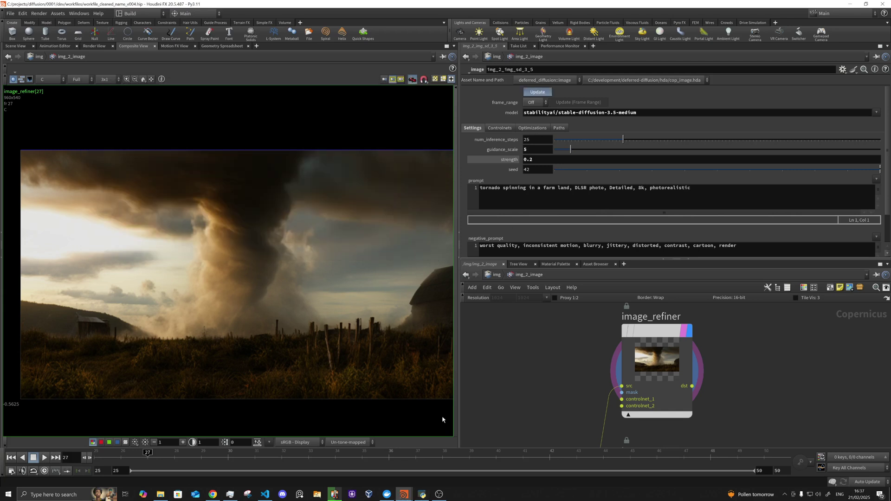
click(421, 495)
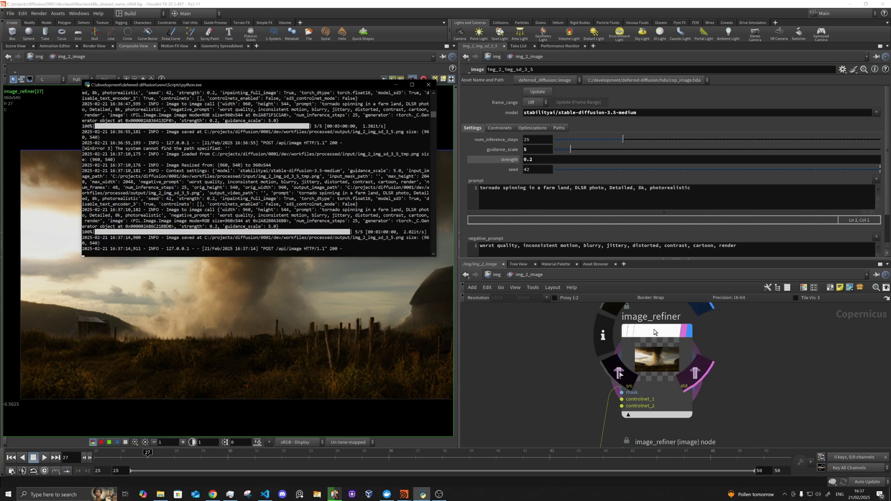
Set the image_refiner node's strength to 0.8 and update it to regenerate its image.
click(656, 355)
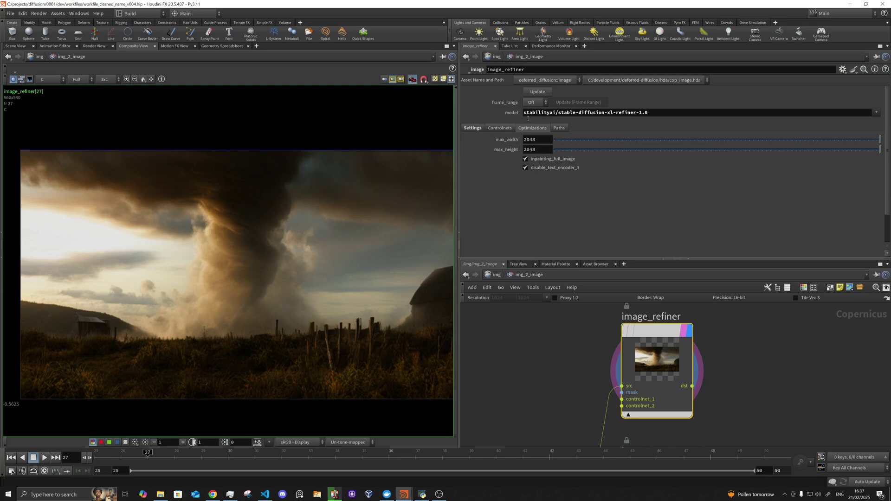
click(476, 132)
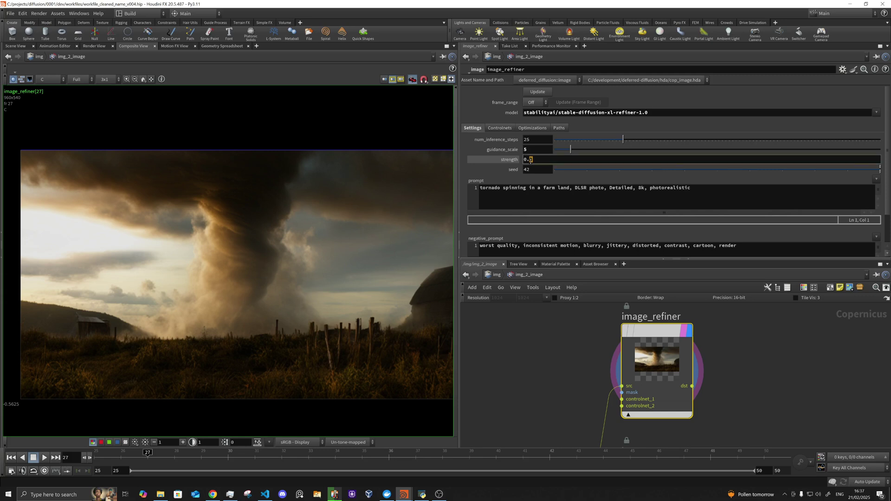
click(545, 94)
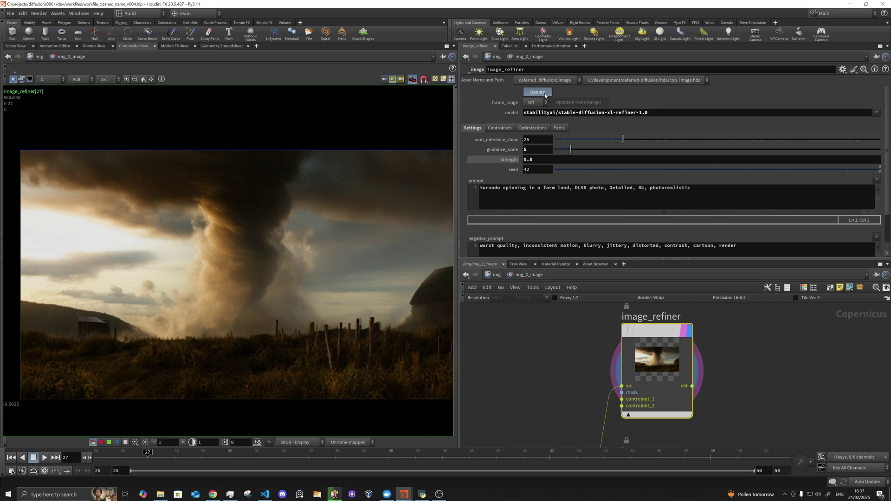
Check the generation log in the Python console and inspect the regenerated image_refiner image in the composite view.
click(422, 495)
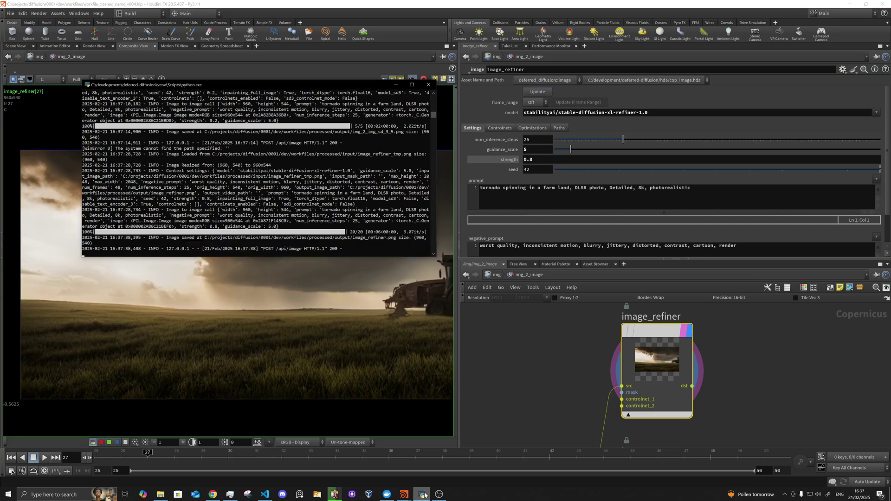
scroll(340, 293, down, 1)
middle_drag(339, 293, 321, 326)
scroll(246, 324, up, 3)
scroll(260, 320, down, 3)
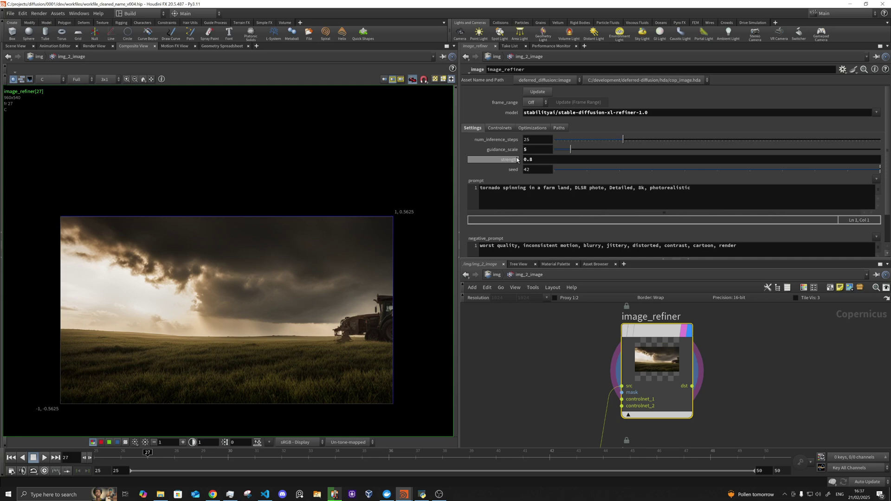
Display the img_2_img_sd_3 node's output in the composite view and inspect its tornado image up close.
scroll(591, 387, down, 5)
middle_drag(641, 388, 642, 304)
scroll(642, 304, up, 3)
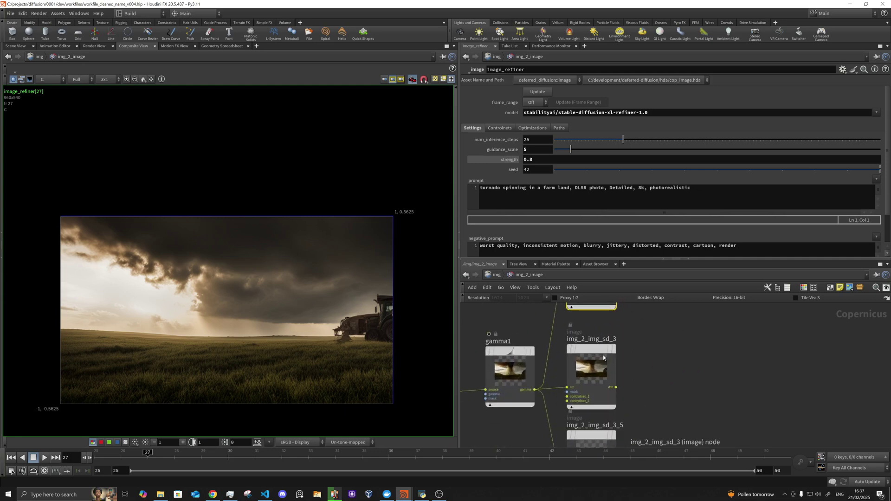
click(612, 351)
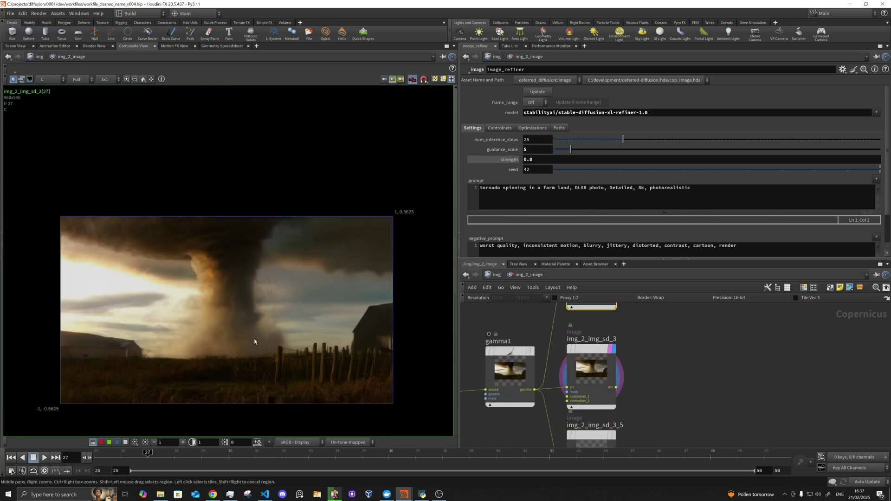
middle_drag(254, 313, 270, 311)
scroll(270, 311, up, 3)
middle_drag(277, 408, 330, 339)
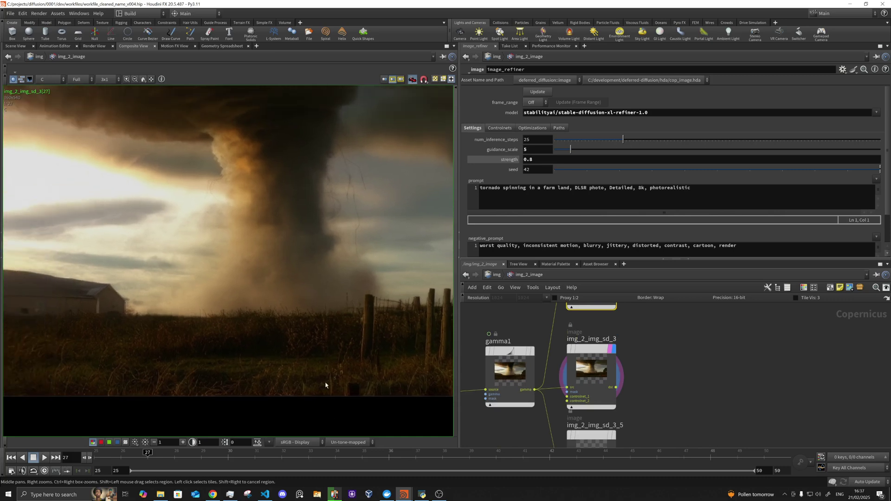
Find the ControlNet network and display the file1 node's source rat image, framed whole in the composite view.
scroll(633, 335, down, 3)
scroll(633, 335, down, 4)
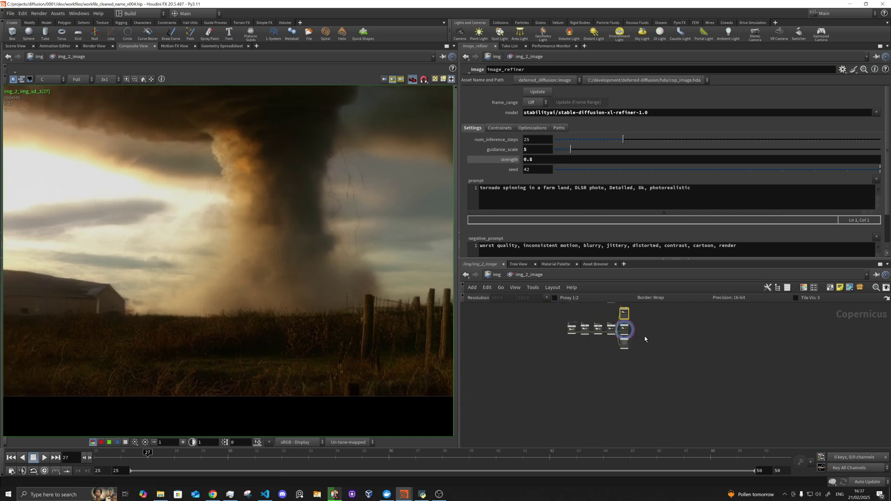
middle_drag(644, 338, 611, 453)
scroll(531, 407, up, 4)
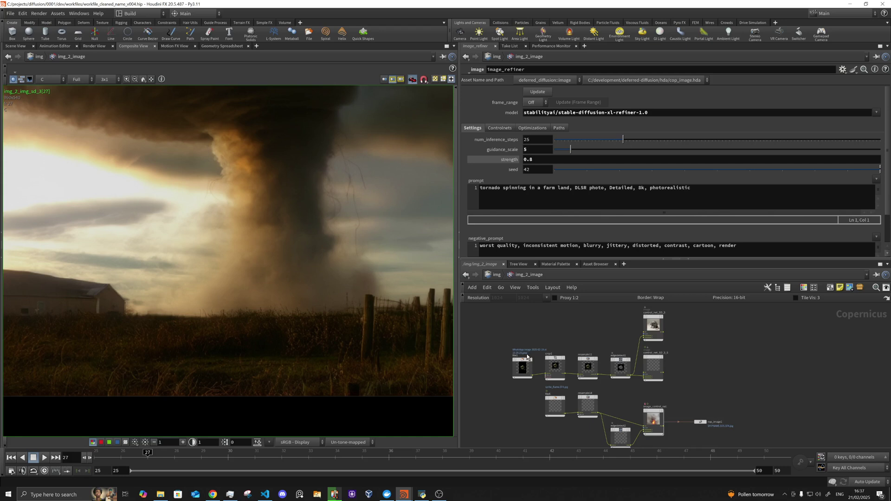
scroll(526, 357, up, 5)
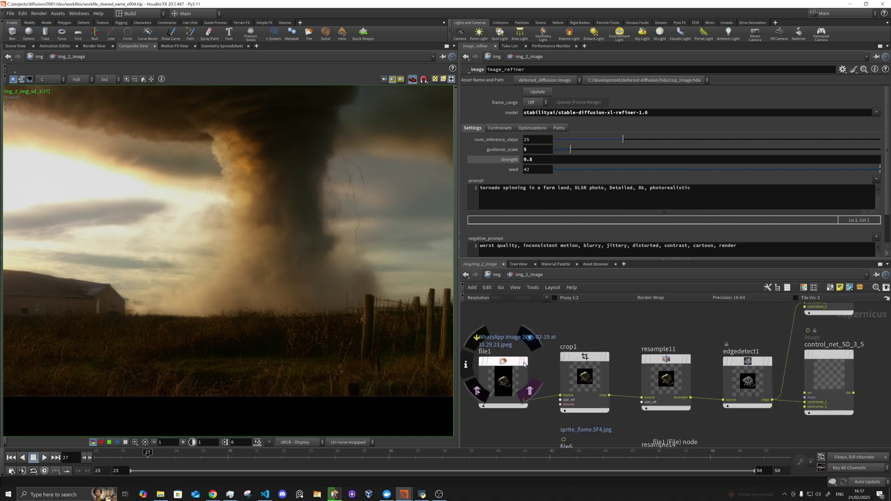
click(524, 362)
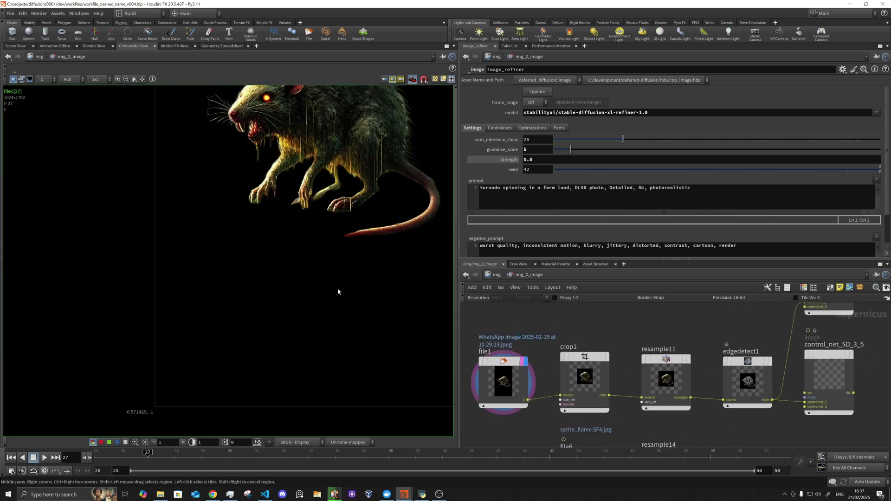
scroll(339, 292, down, 3)
middle_drag(348, 322, 265, 337)
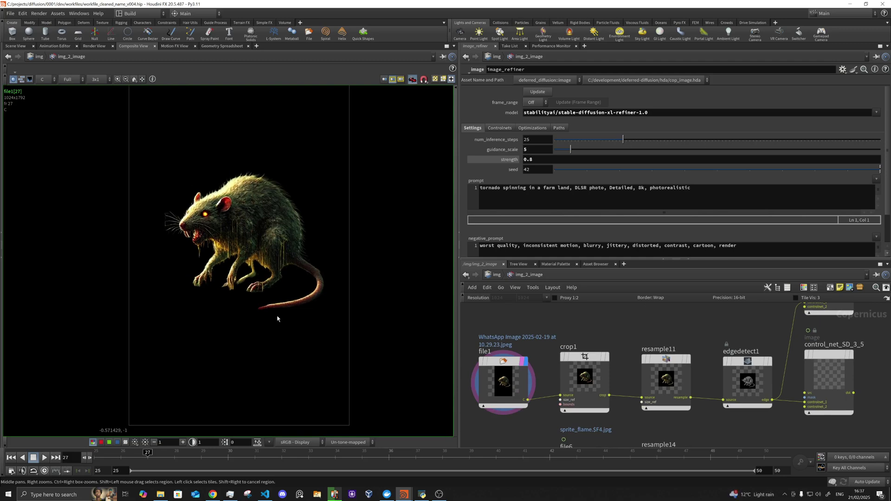
middle_drag(278, 375, 290, 384)
View the outputs of crop1, resample11 and edgedetect1 in turn, ending on a closer look at the edge-detected rat.
click(603, 360)
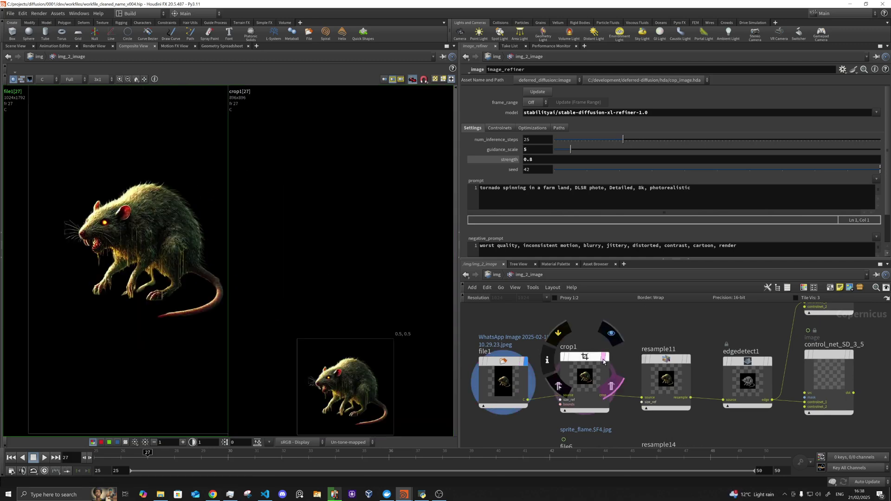
click(604, 358)
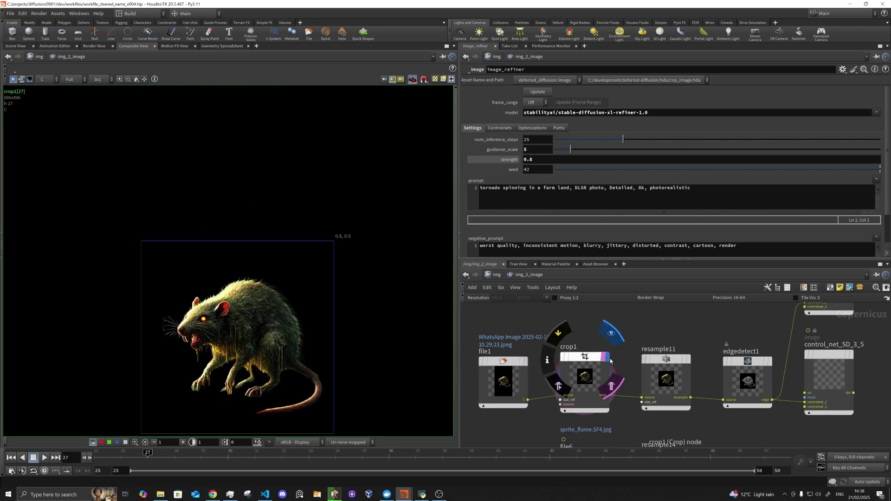
click(685, 364)
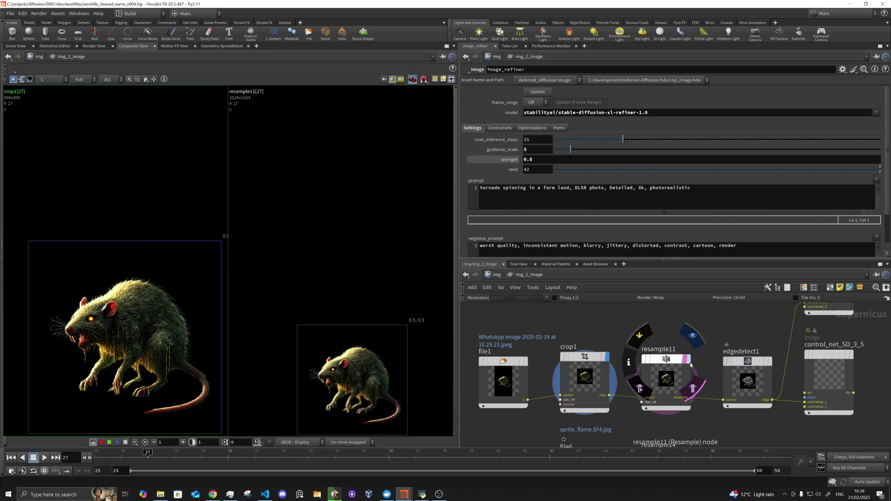
click(766, 366)
click(766, 366)
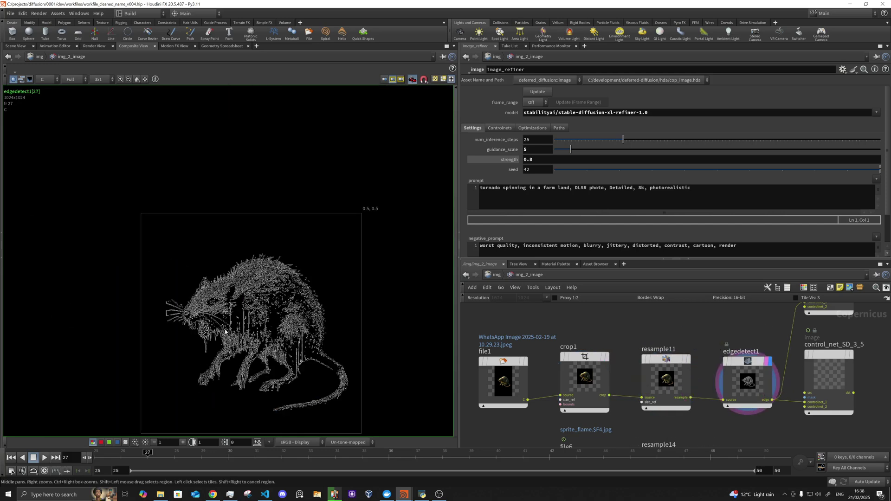
scroll(225, 331, up, 2)
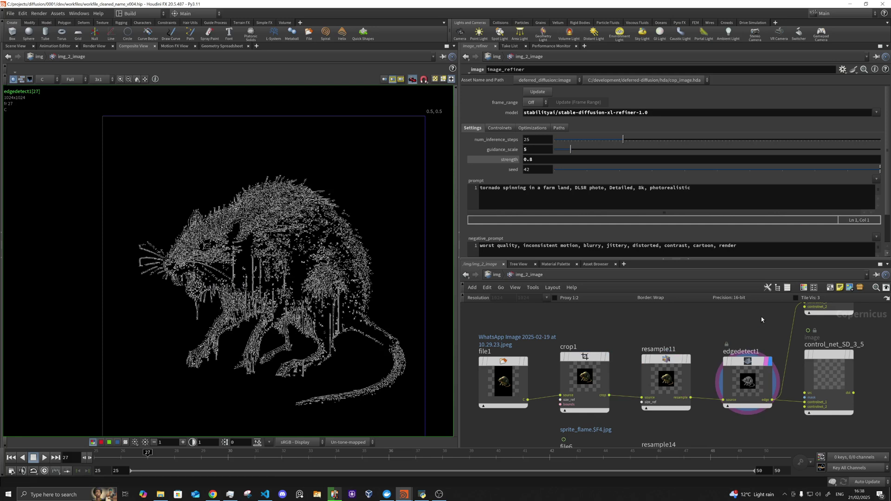
Display the control_net_SD_3 node's generated rat image in the composite view.
middle_drag(761, 317, 663, 391)
middle_drag(659, 360, 621, 365)
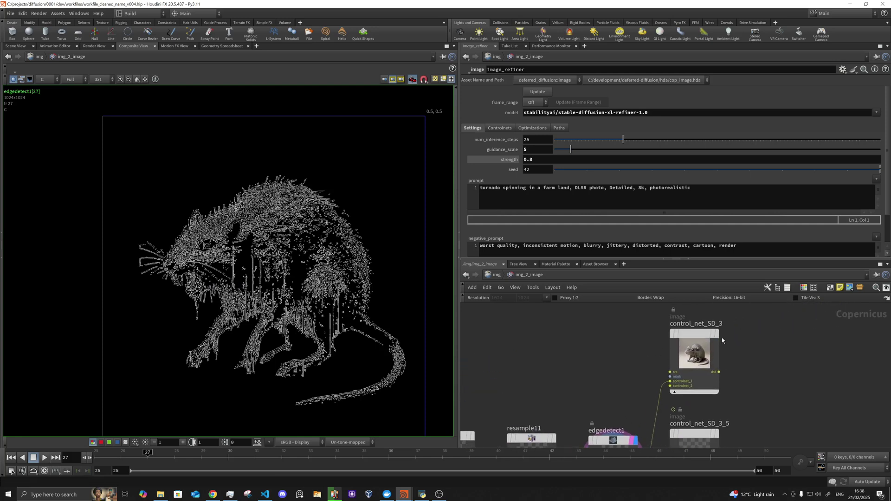
click(716, 333)
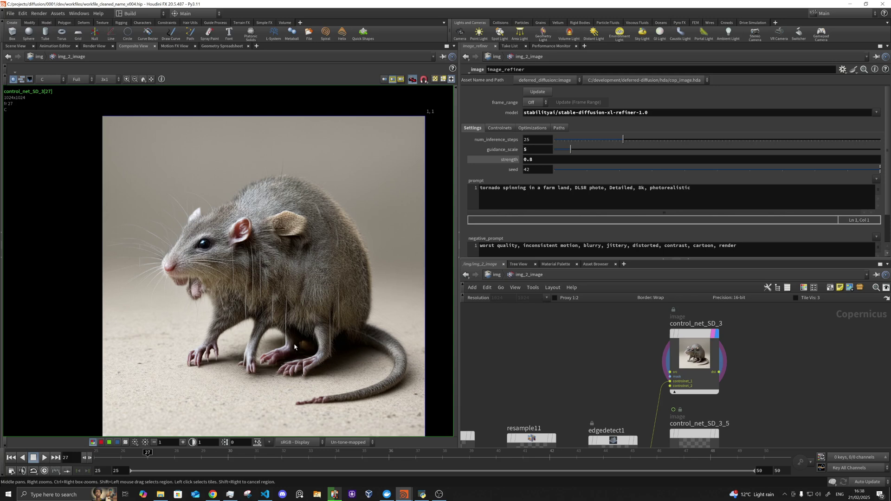
middle_drag(629, 363, 598, 364)
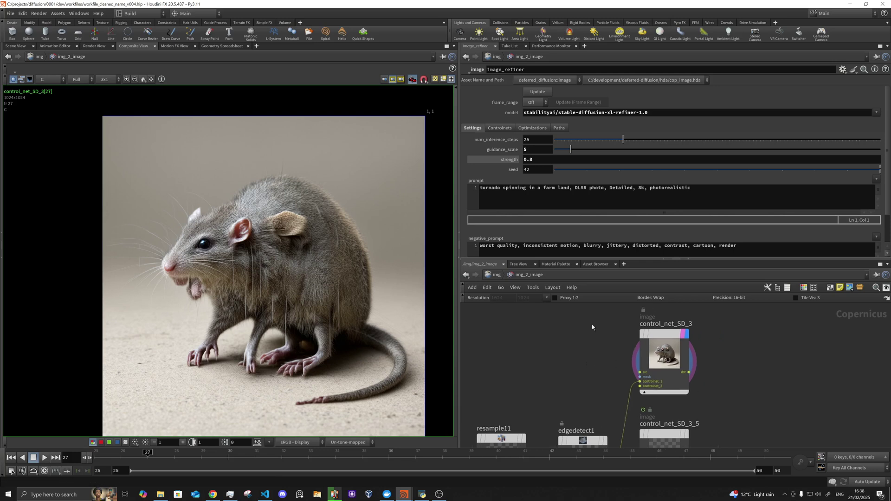
Examine the control_net_SD_3 node's first ControlNet settings and the list of available ControlNet models.
click(504, 131)
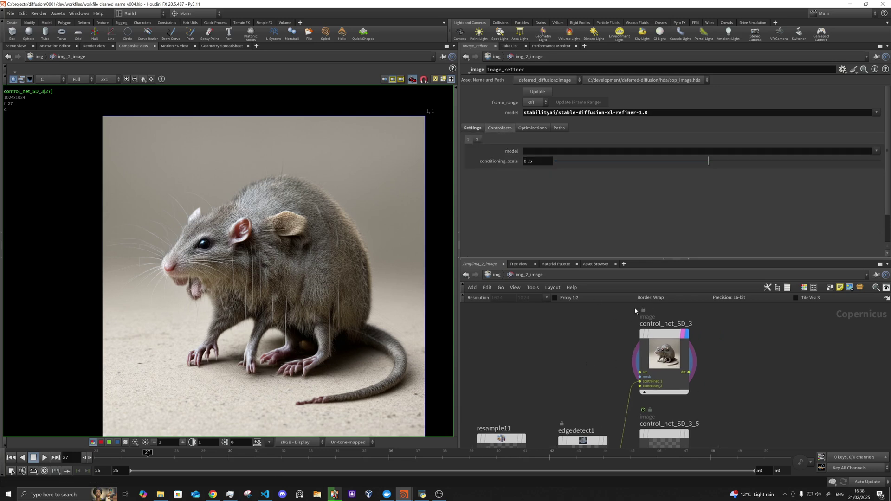
click(664, 352)
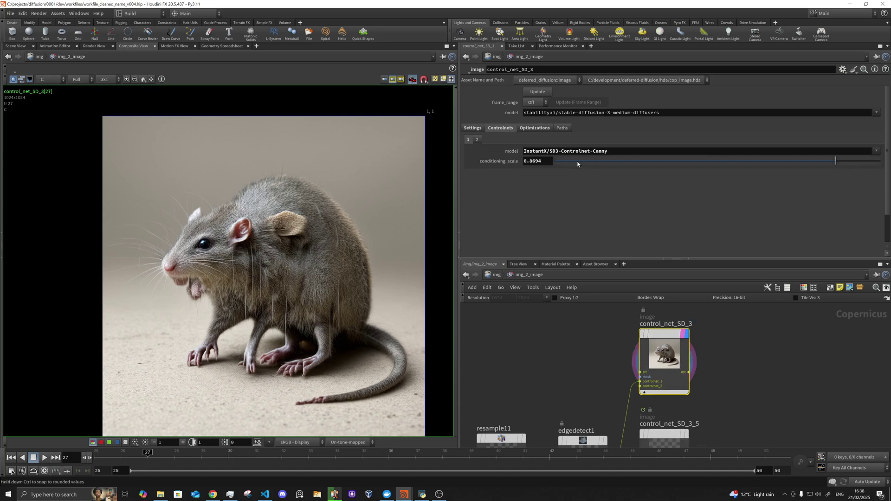
click(876, 151)
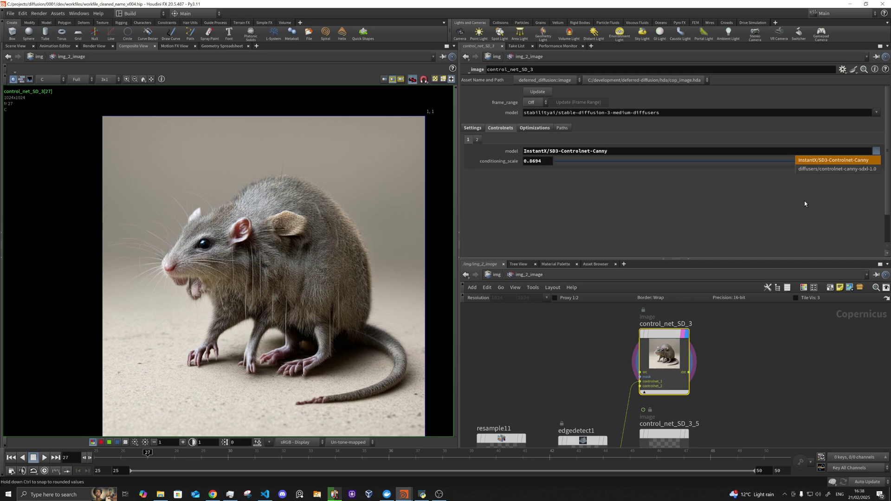
click(823, 195)
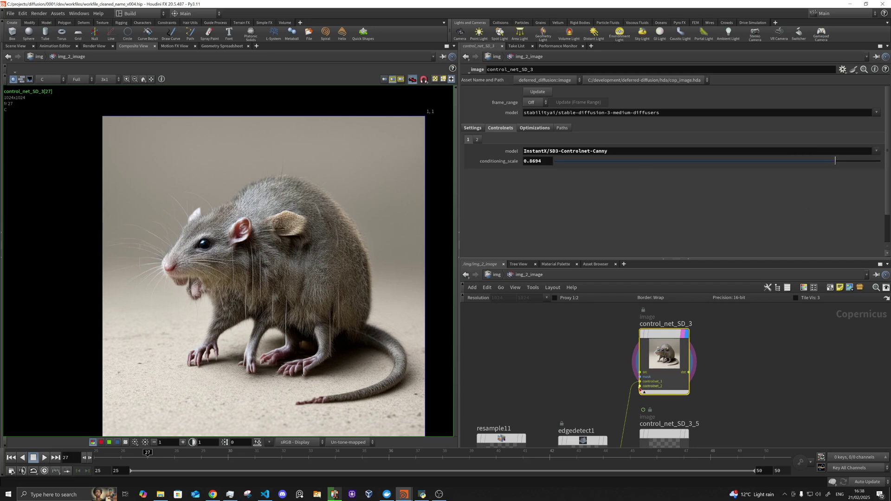
Display the control_net_SD_3_5 node's output and update the node to generate its image.
middle_drag(623, 391, 610, 313)
click(661, 358)
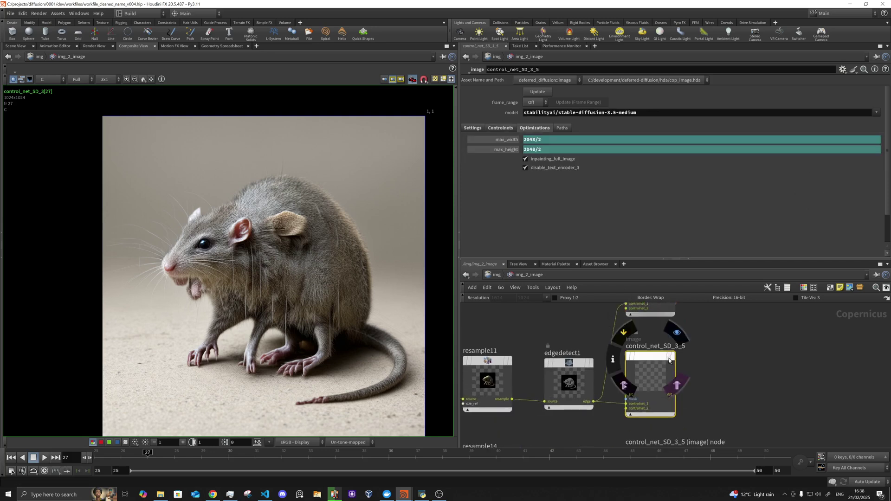
click(672, 358)
click(674, 359)
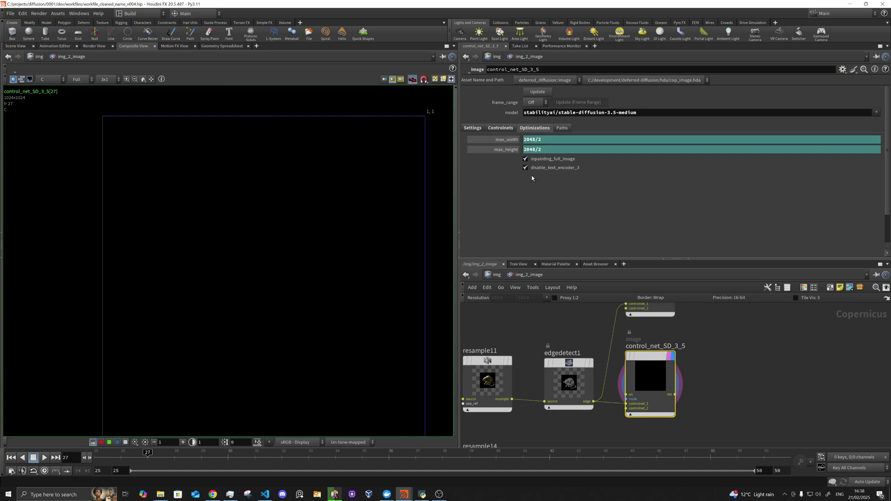
click(538, 92)
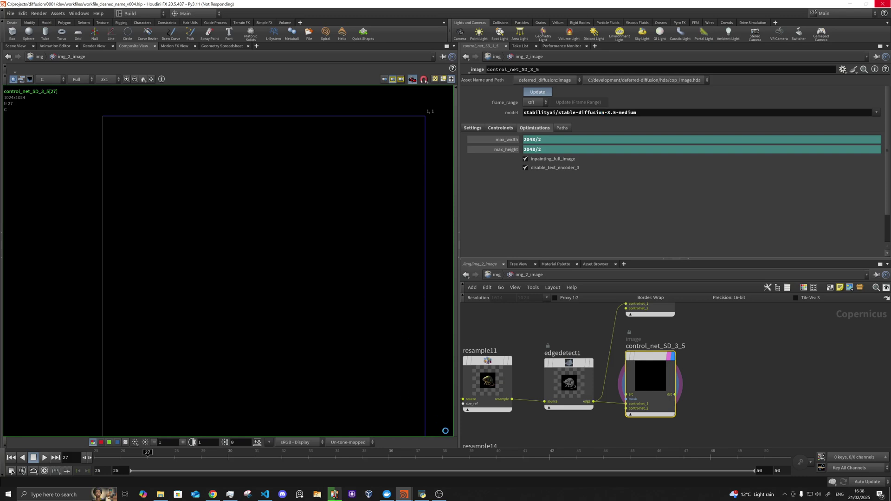
Check the generation log in the Python console, move that window aside, and inspect the whole control_net_SD_3_5 image.
click(422, 494)
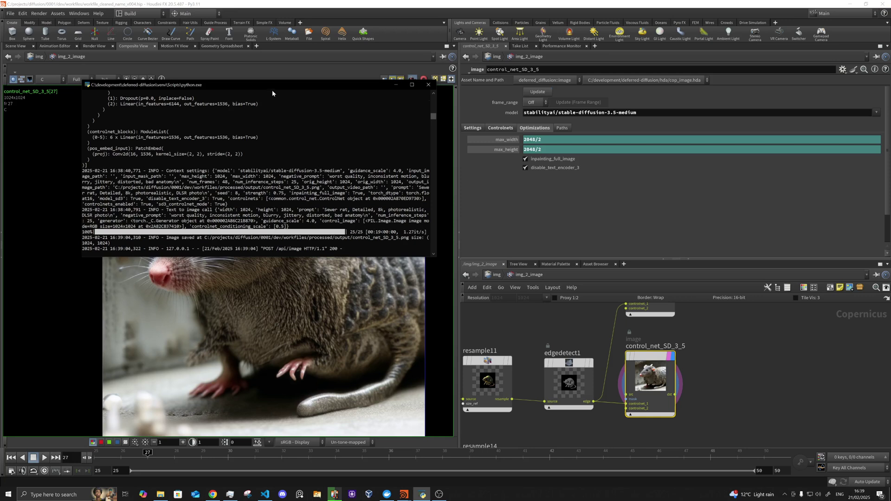
drag(274, 85, 384, 379)
scroll(281, 240, down, 2)
scroll(281, 239, down, 1)
middle_drag(286, 193, 320, 199)
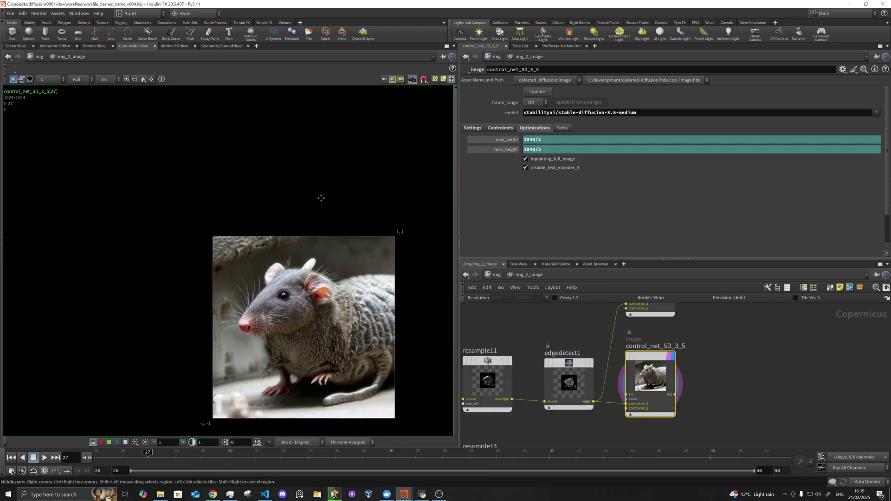
Compare the control_net_SD_3_5 image with the edgedetect1 output, and view the node's ControlNet model and conditioning scale.
scroll(614, 332, up, 3)
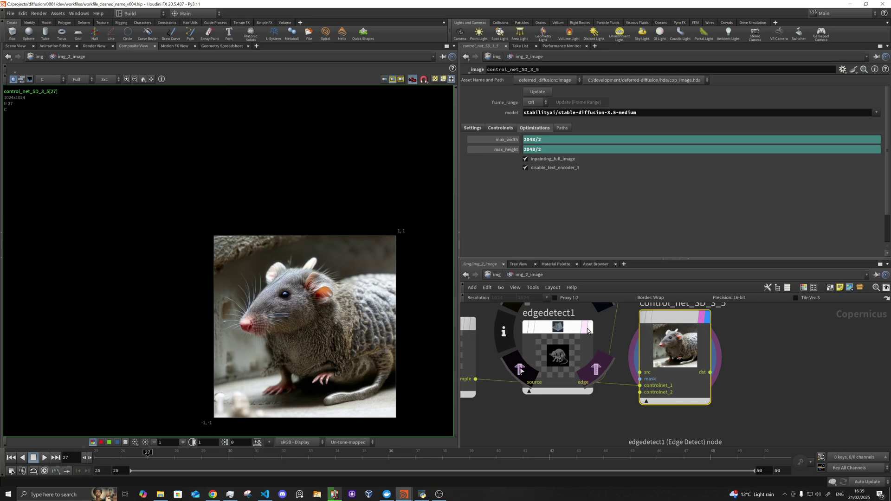
click(590, 332)
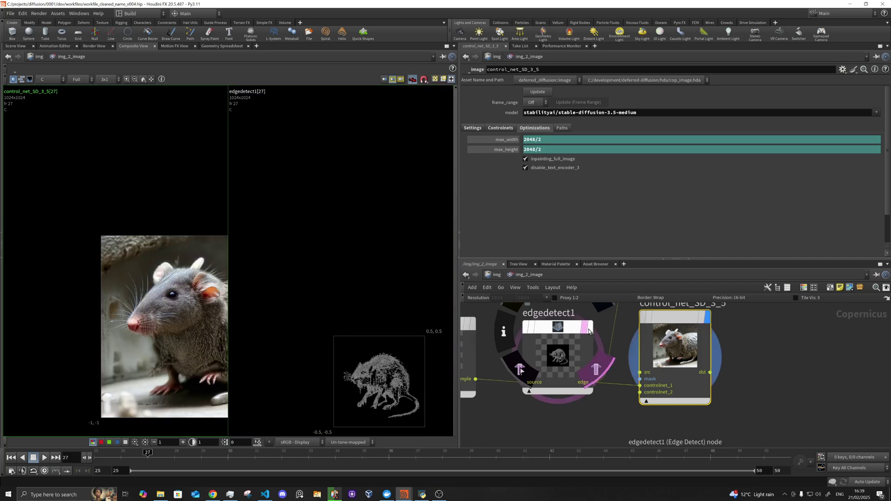
click(704, 317)
click(509, 129)
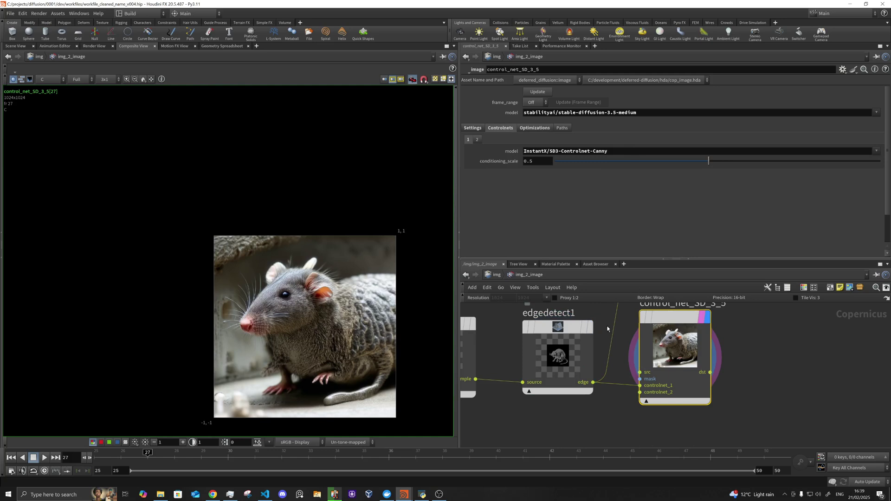
Show the control_net_SD_3, resample11 and edgedetect1 outputs side by side in the composite view, with all three rats fully framed.
scroll(607, 329, down, 3)
middle_drag(616, 316, 613, 384)
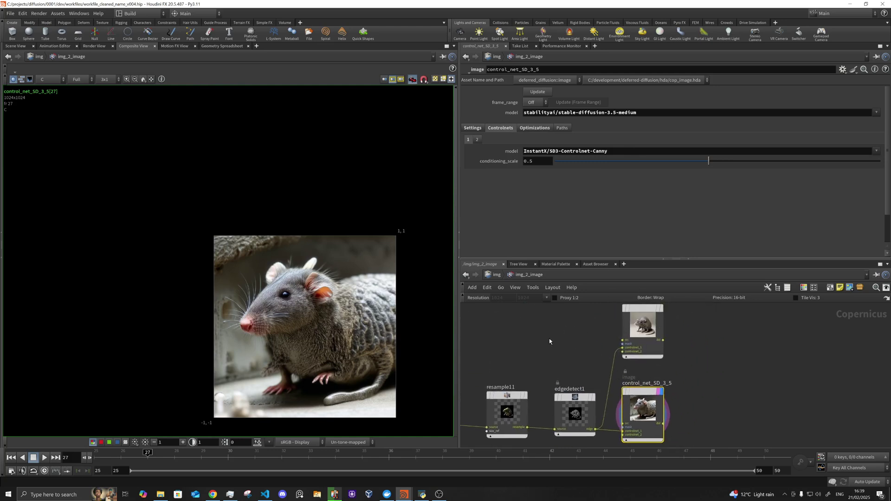
click(662, 309)
click(592, 398)
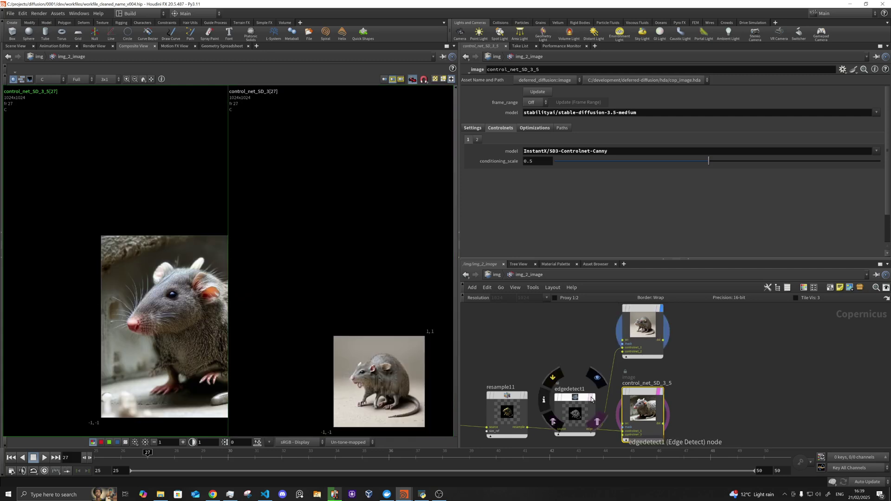
click(524, 398)
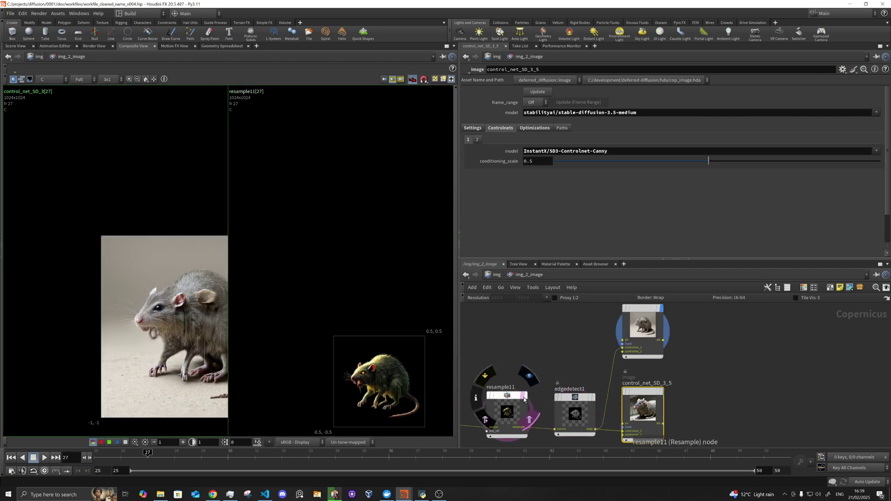
ctrl+click(591, 398)
scroll(327, 345, down, 3)
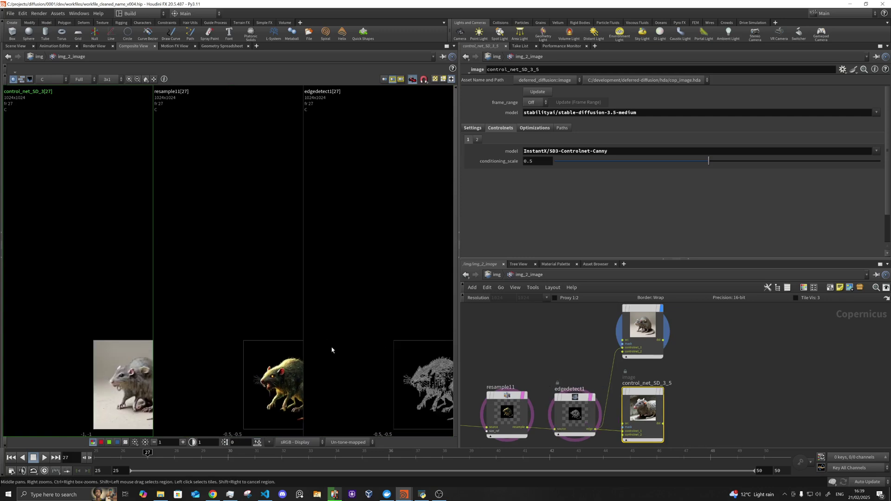
middle_drag(317, 296, 278, 240)
middle_drag(270, 342, 266, 230)
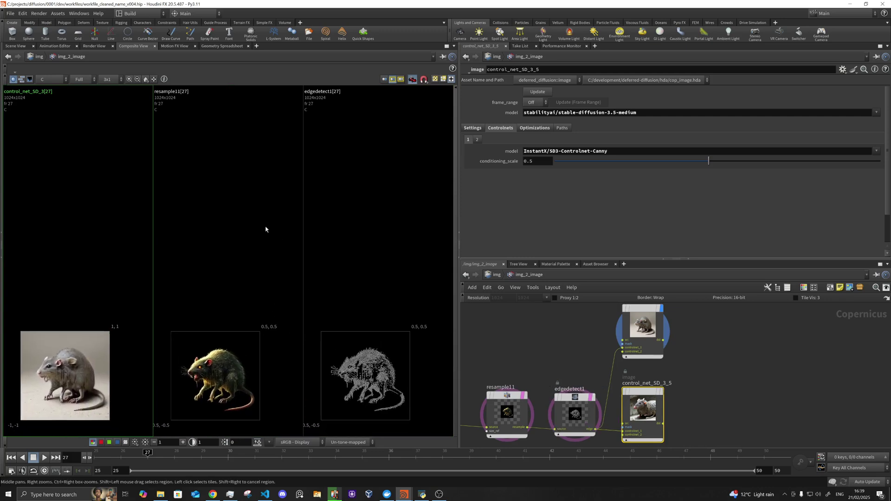
Compare the three rat outputs up close and view control_net_SD_3's first ControlNet model and conditioning scale.
scroll(270, 349, up, 3)
scroll(270, 348, up, 3)
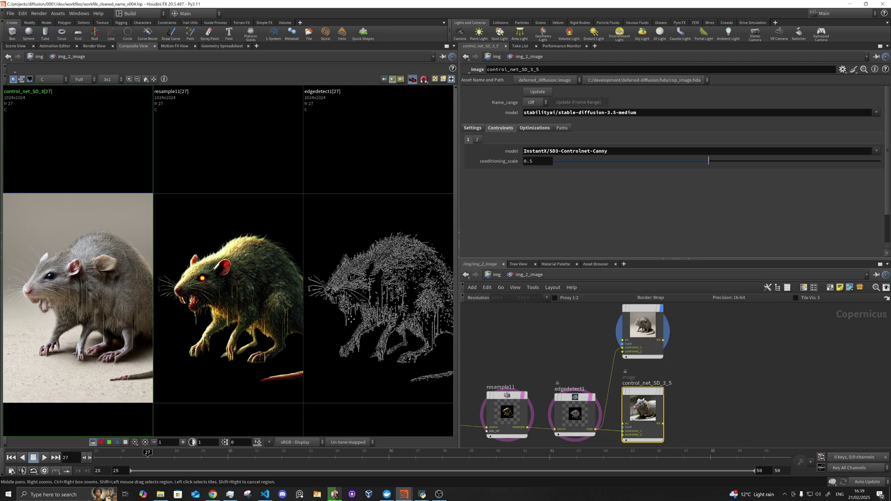
mouse_move(346, 319)
middle_down()
mouse_move(328, 319)
mouse_move(354, 319)
mouse_move(332, 319)
middle_up()
scroll(560, 374, down, 2)
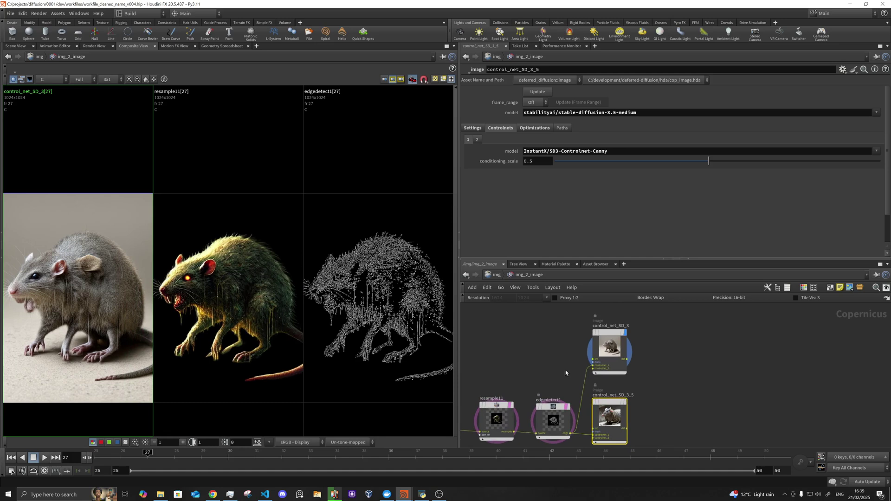
click(608, 336)
click(478, 141)
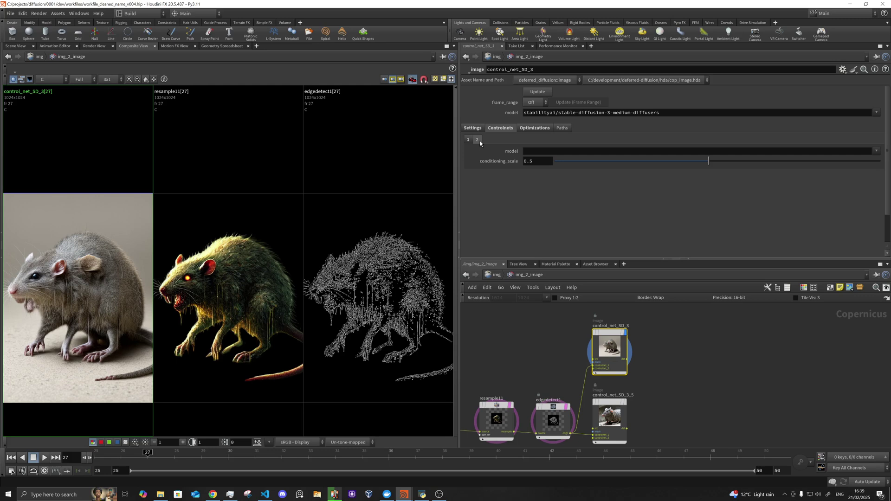
click(469, 139)
Find the space image node chain in the network and display the file2 output loaded from space_v001.JPG.
scroll(534, 346, down, 3)
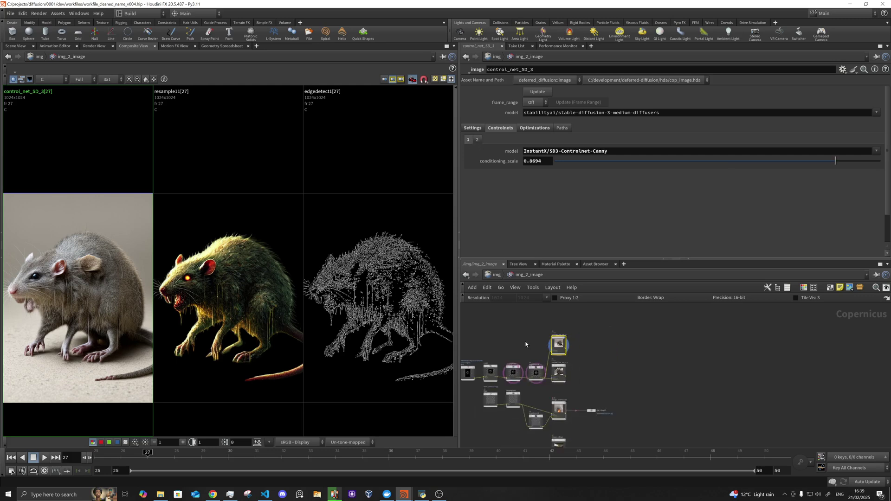
middle_drag(534, 346, 637, 443)
middle_drag(575, 335, 569, 354)
scroll(568, 352, up, 5)
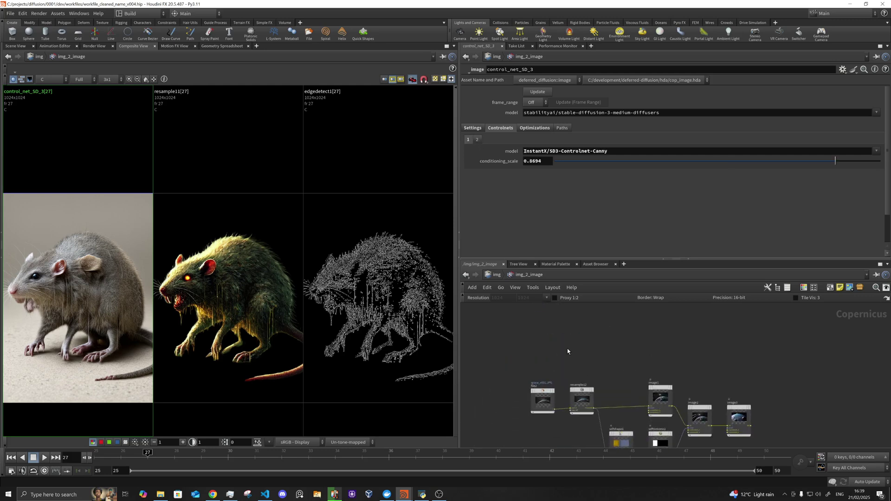
scroll(572, 362, up, 3)
click(547, 356)
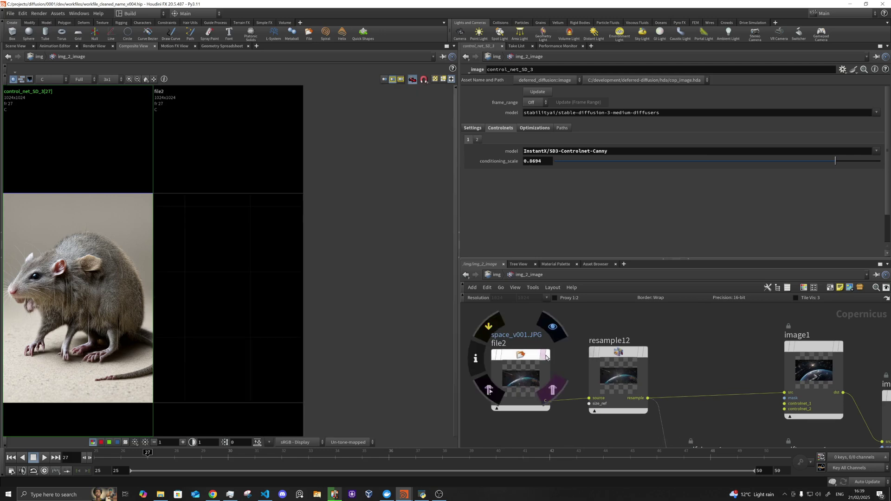
scroll(278, 314, down, 3)
middle_drag(393, 278, 261, 278)
Display the resample12 output and compare it with an enlarged view of the image1 output.
mouse_move(631, 358)
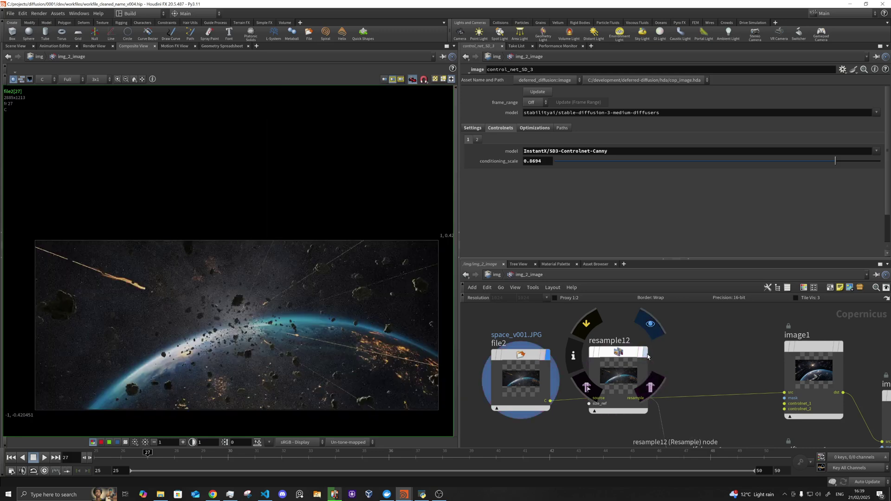
click(644, 353)
middle_drag(648, 356, 564, 336)
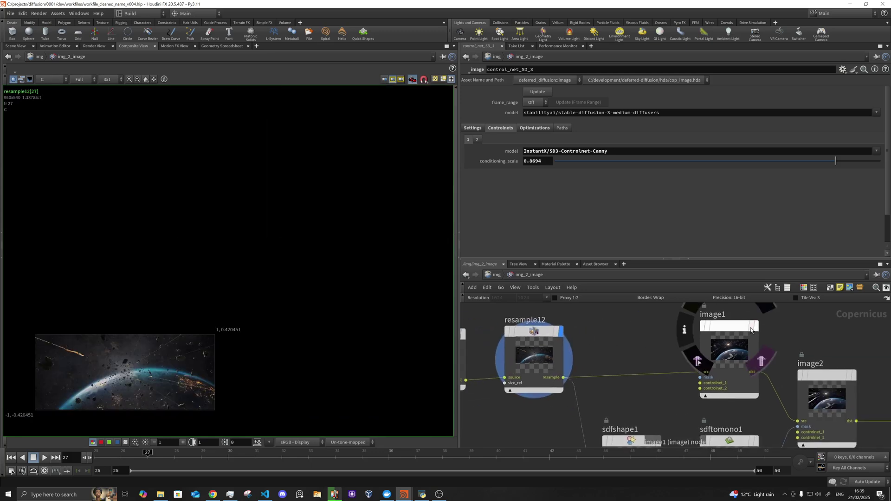
click(758, 330)
click(757, 331)
scroll(298, 279, up, 5)
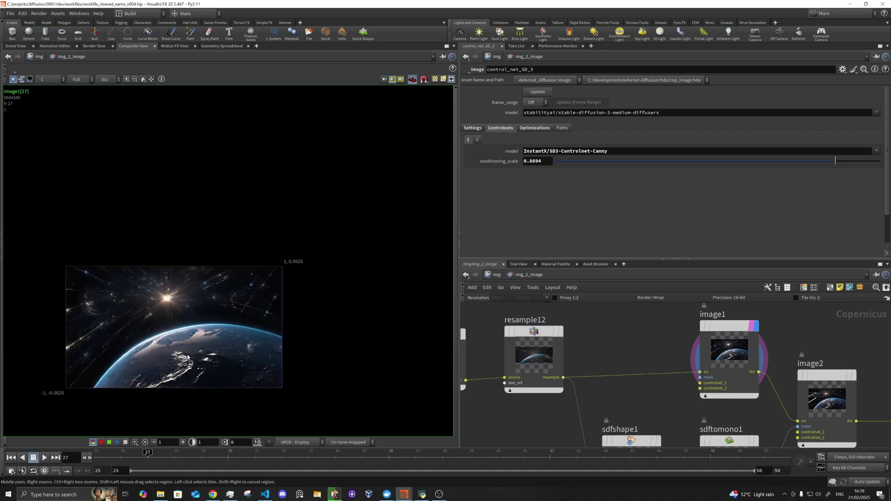
middle_drag(211, 337, 305, 308)
scroll(304, 308, up, 3)
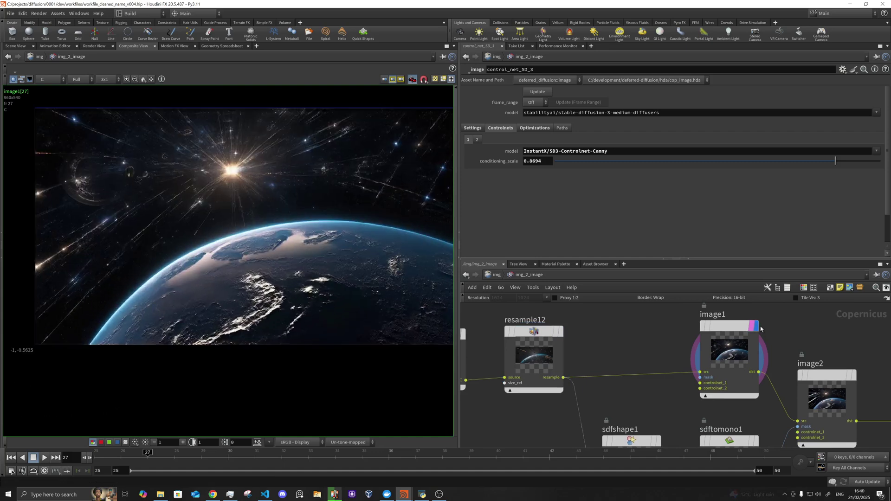
View image1's generation settings and prompt beside its fully framed output.
click(729, 330)
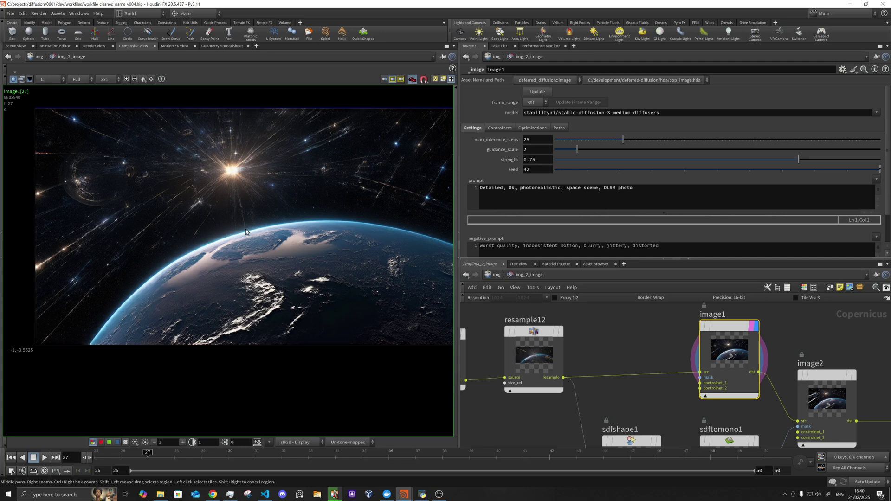
scroll(258, 239, down, 2)
scroll(258, 239, down, 1)
middle_drag(258, 239, 231, 257)
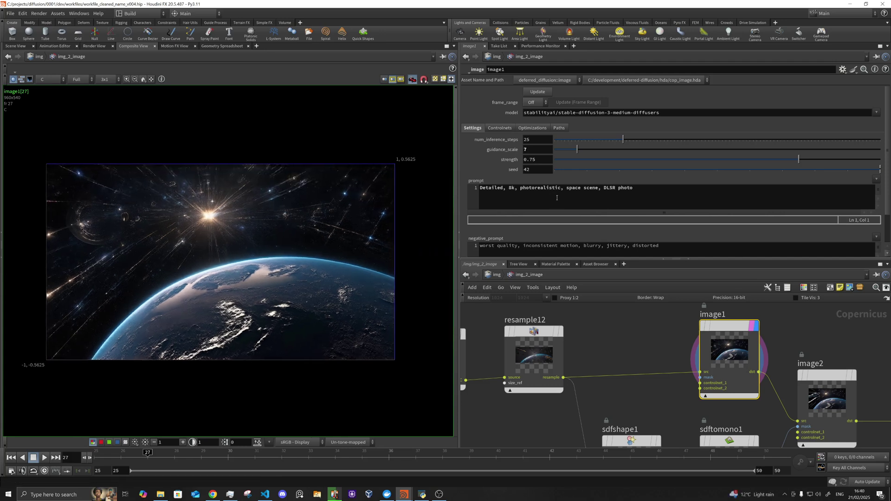
Display the image2 output, view the node's optimization parameters, and examine its mask connection.
middle_drag(665, 343, 554, 323)
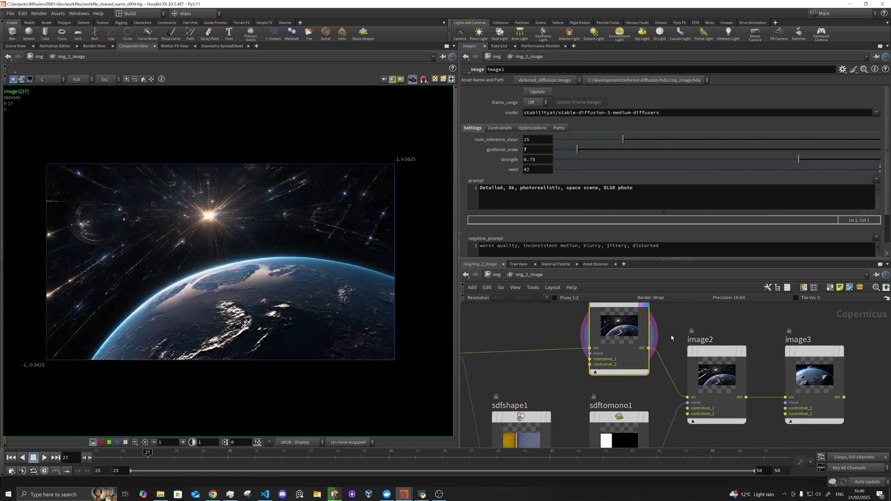
click(741, 355)
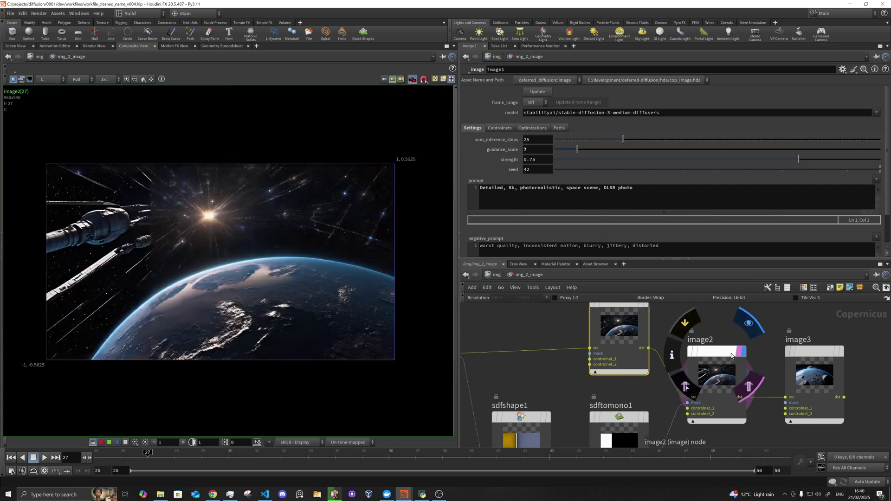
click(717, 371)
scroll(659, 402, up, 1)
middle_drag(659, 401, 672, 357)
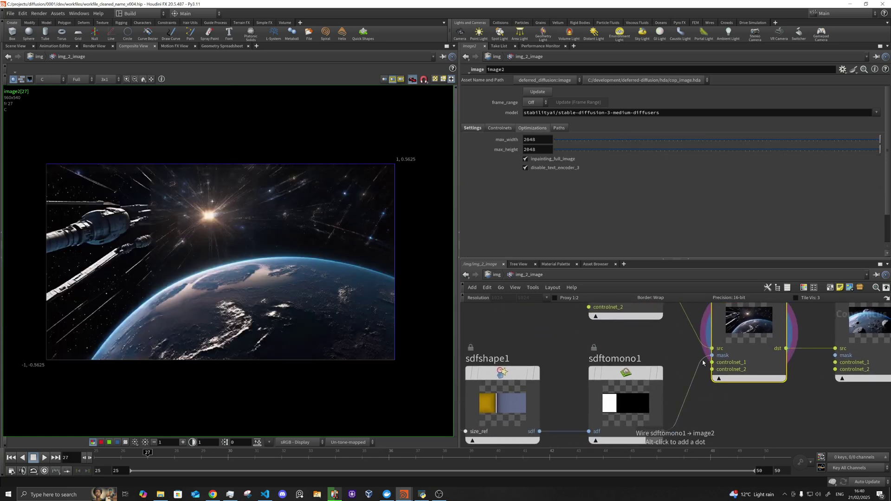
Display the sdftomono1 mask and compare it with the inpainted image2 output.
middle_drag(554, 371, 575, 343)
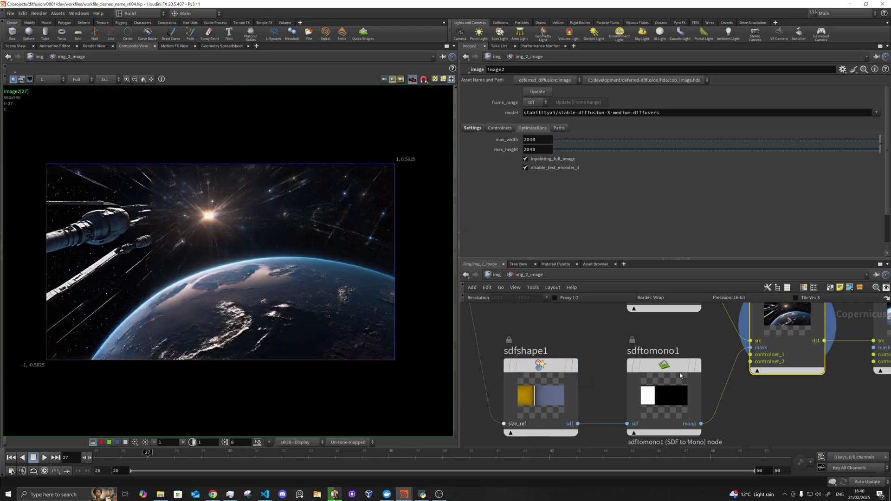
click(691, 366)
click(698, 366)
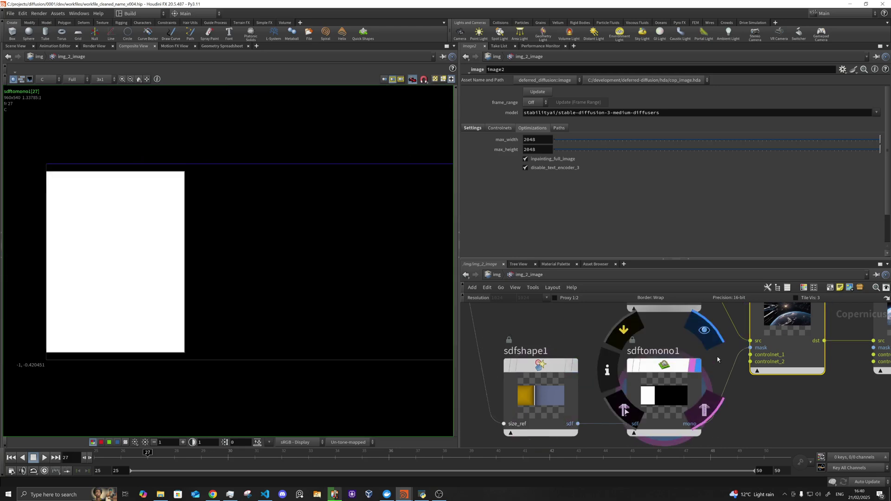
middle_drag(717, 357, 621, 439)
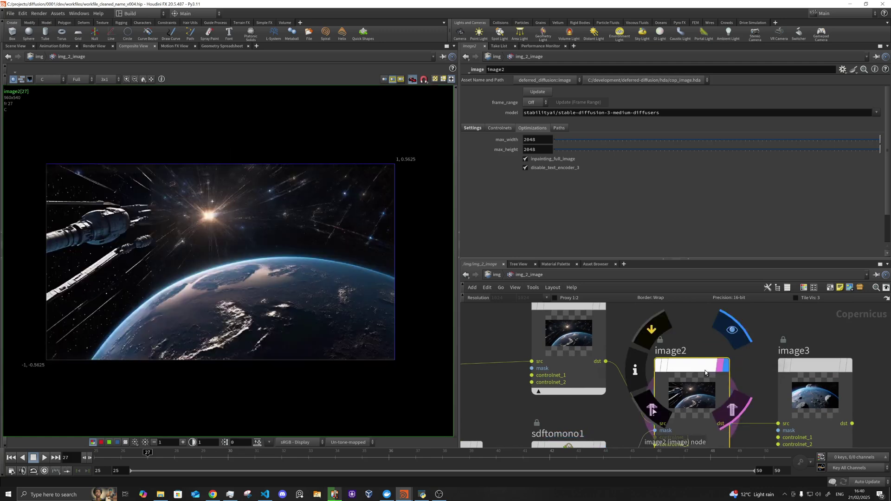
Display the image3 output alone in the composite view and show the node's generation settings.
mouse_move(845, 369)
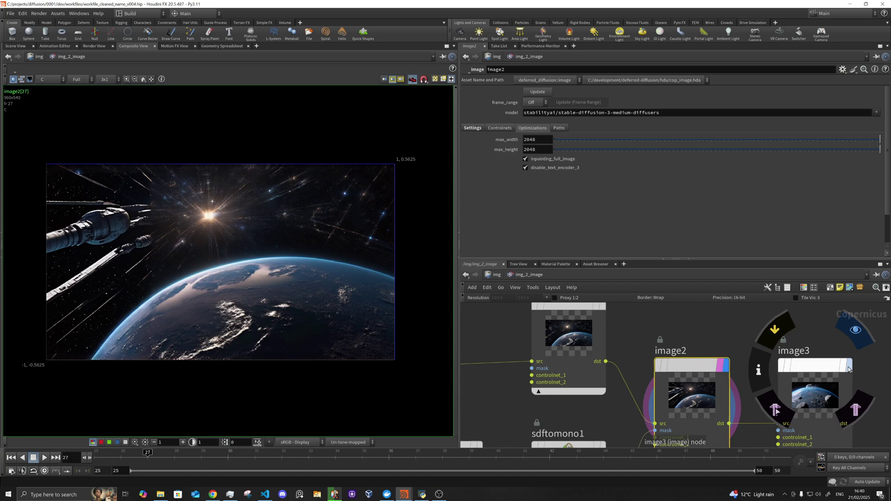
click(847, 366)
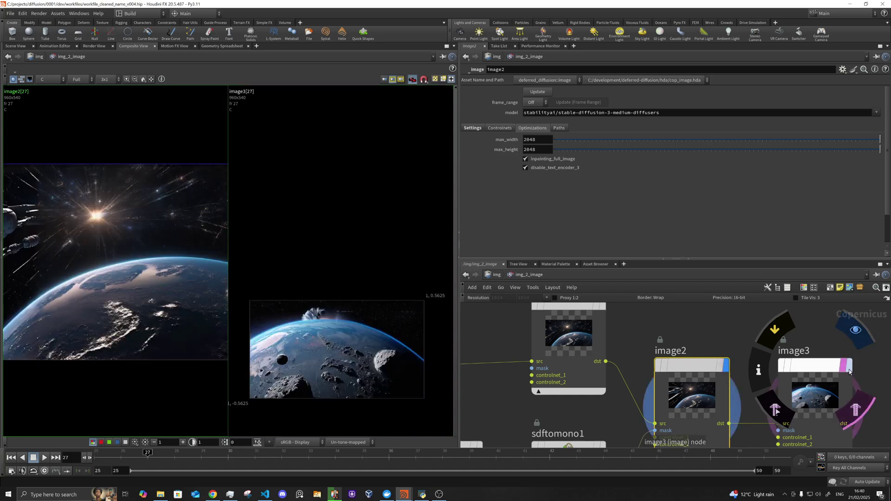
click(825, 368)
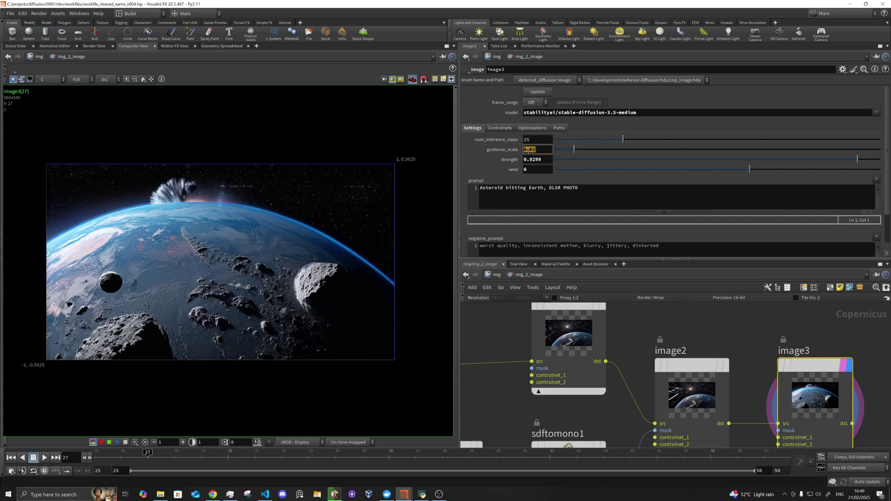
Set image3's guidance_scale to 4 and strength to 0.4, update the node, and inspect the regenerated image.
text(4)
drag(547, 159, 530, 160)
text(4)
click(538, 152)
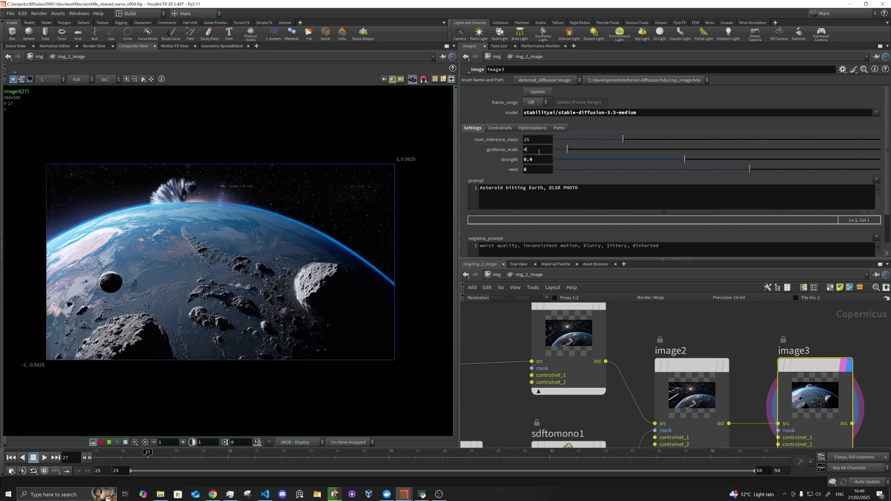
click(538, 94)
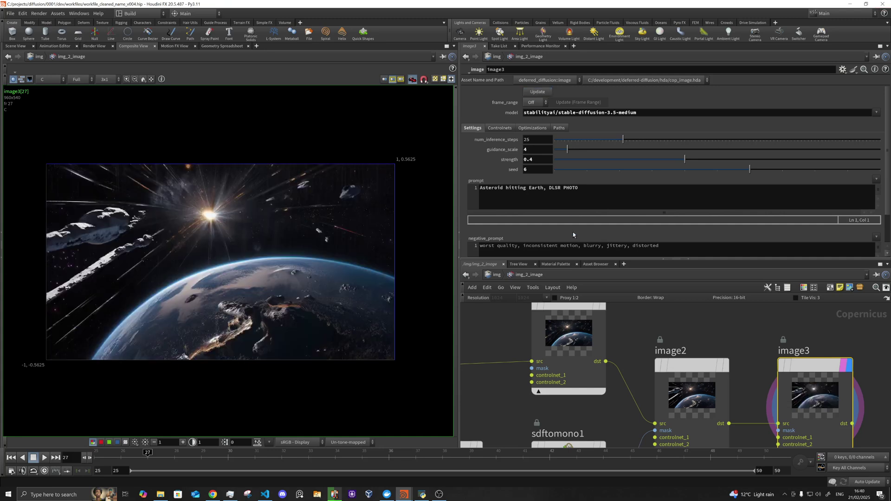
scroll(251, 320, up, 5)
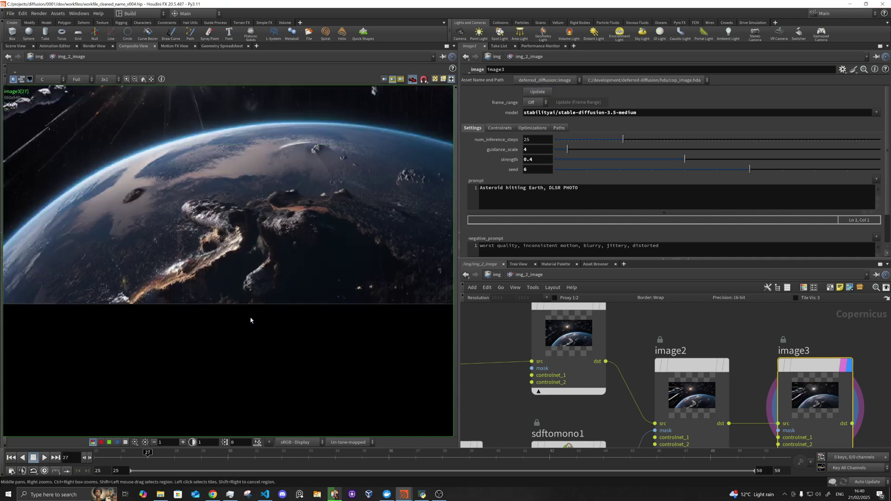
scroll(250, 320, down, 5)
Switch to the img_2_video network, display the text_to_image_sd_3_5 output and show that node's parameters.
click(495, 276)
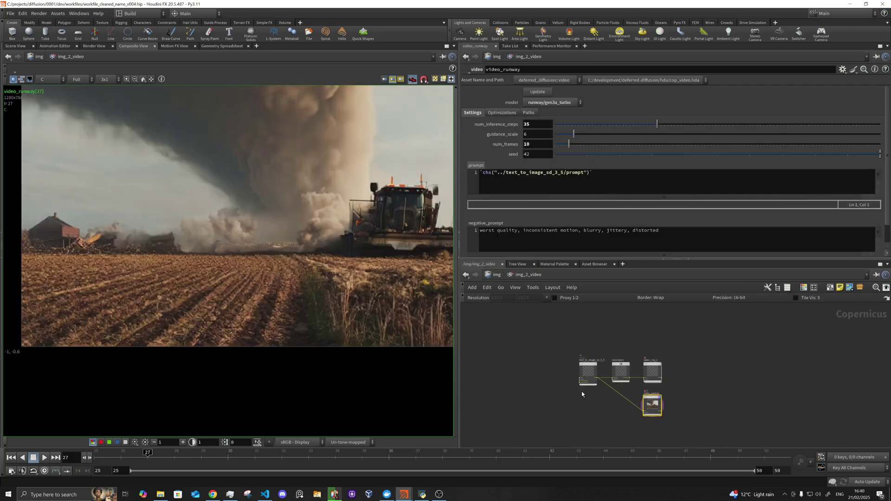
middle_drag(581, 391, 545, 402)
scroll(557, 384, up, 4)
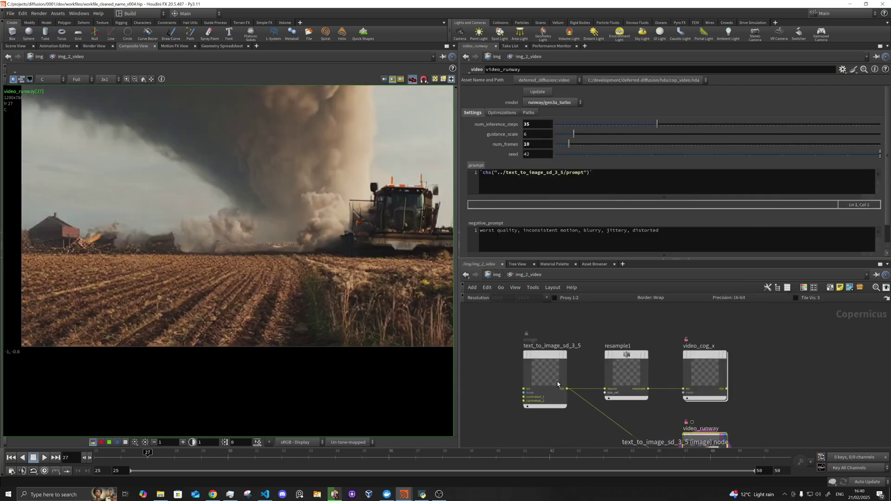
click(564, 357)
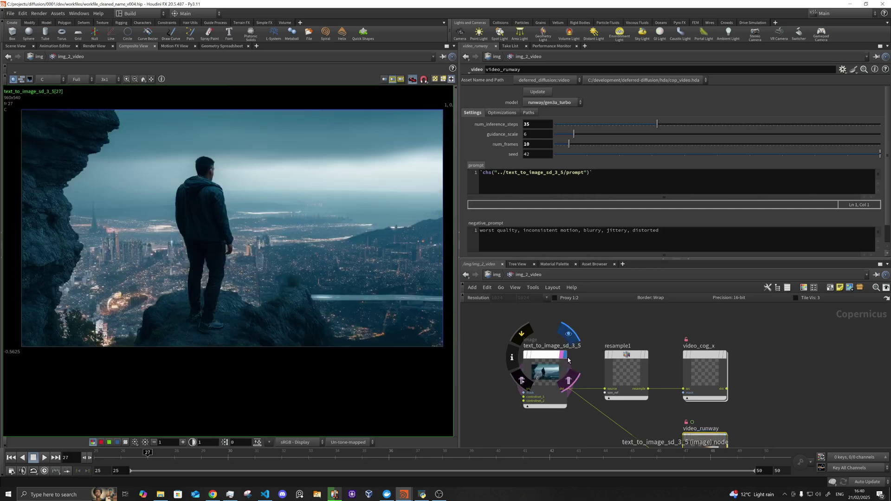
click(545, 357)
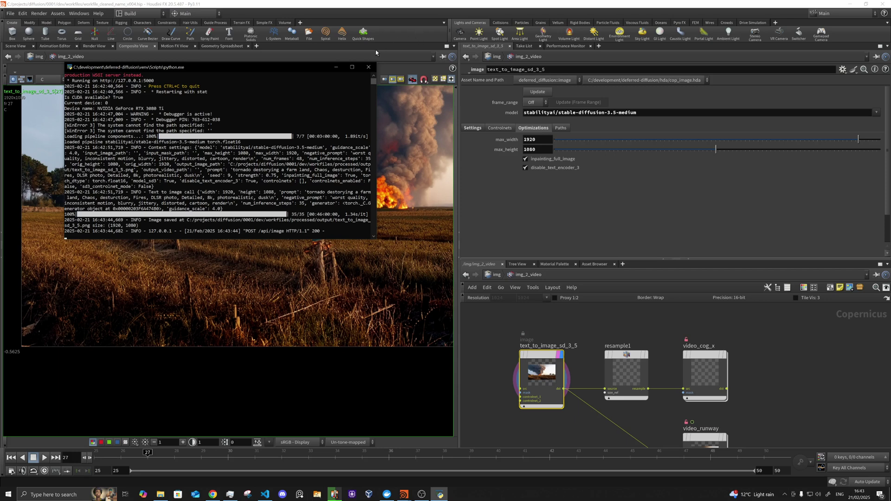
Minimize the Python console and inspect the generated text_to_image_sd_3_5 farmland image in detail.
click(336, 67)
scroll(346, 217, down, 3)
mouse_move(344, 217)
middle_down()
mouse_move(211, 311)
mouse_move(109, 311)
mouse_move(308, 310)
middle_up()
right_drag(308, 310, 366, 298)
middle_drag(366, 299, 282, 312)
right_drag(283, 312, 312, 401)
middle_drag(312, 401, 231, 411)
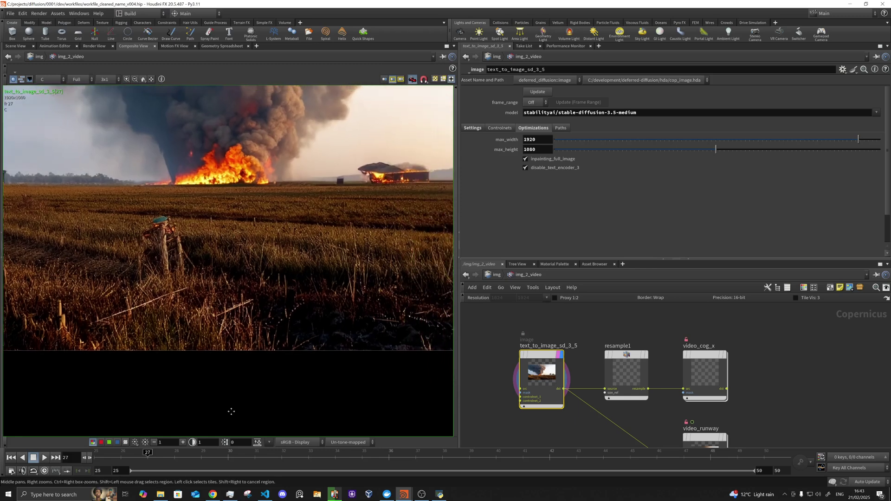
scroll(231, 411, down, 3)
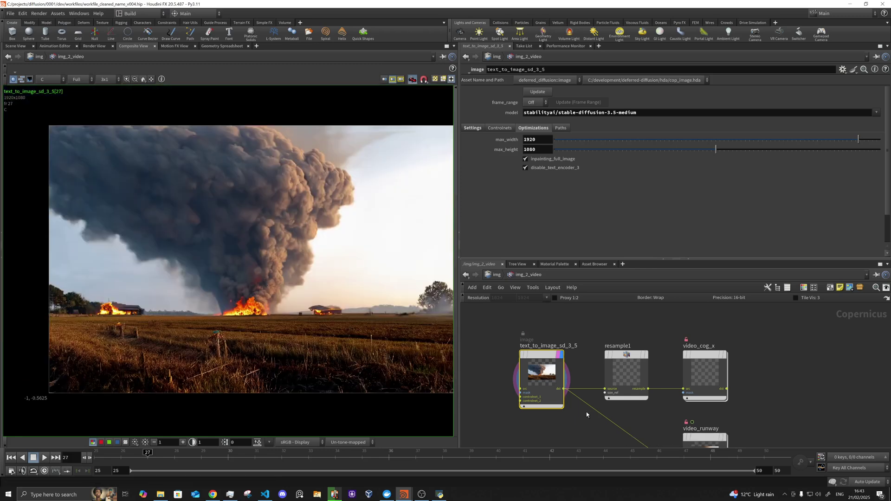
Compare the text_to_image_sd_3_5 and video_runway outputs, and show video_runway alone, enlarged.
middle_drag(586, 415, 532, 336)
click(668, 361)
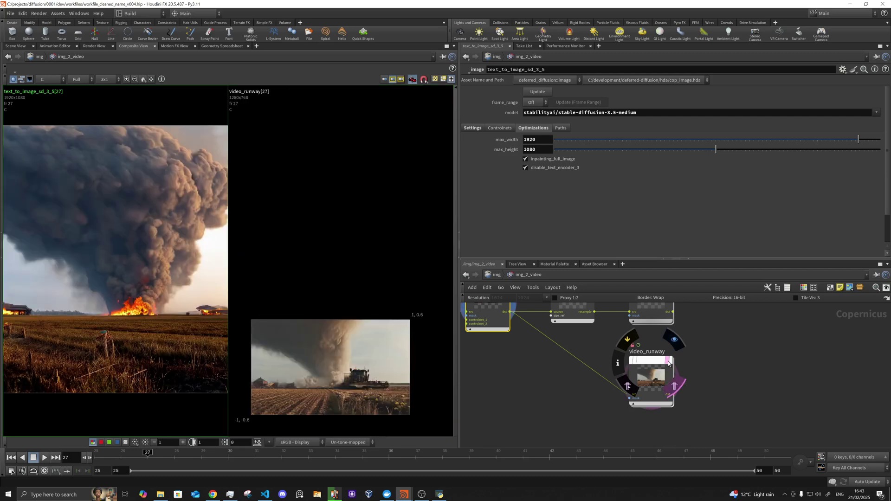
click(671, 361)
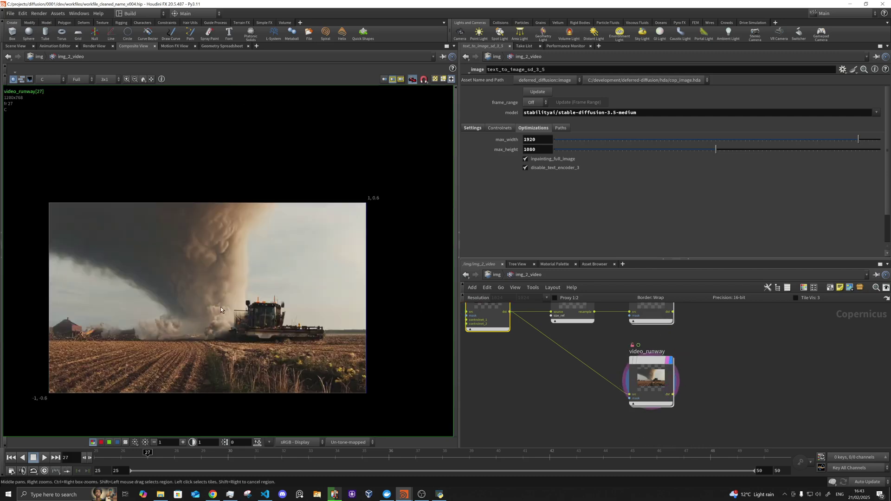
scroll(221, 308, up, 4)
Open video_runway's parameters and show its prompt as evaluated text instead of the channel expression.
drag(650, 377, 644, 386)
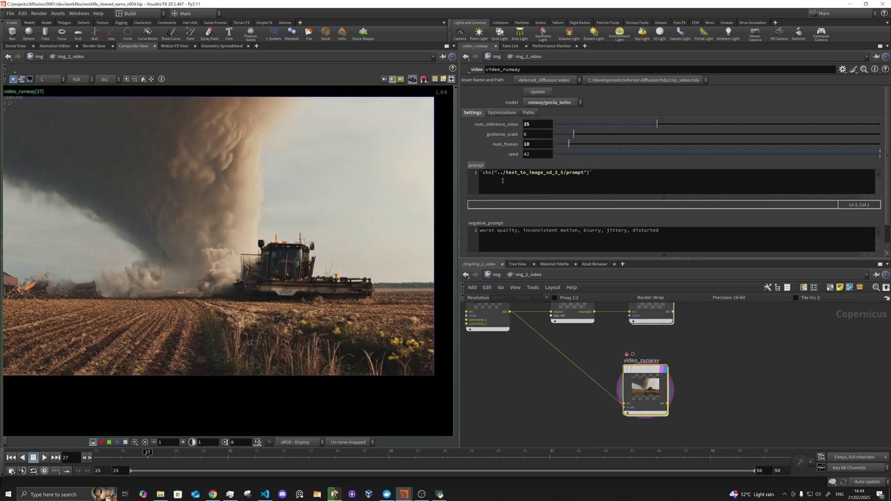
middle_drag(545, 356, 561, 415)
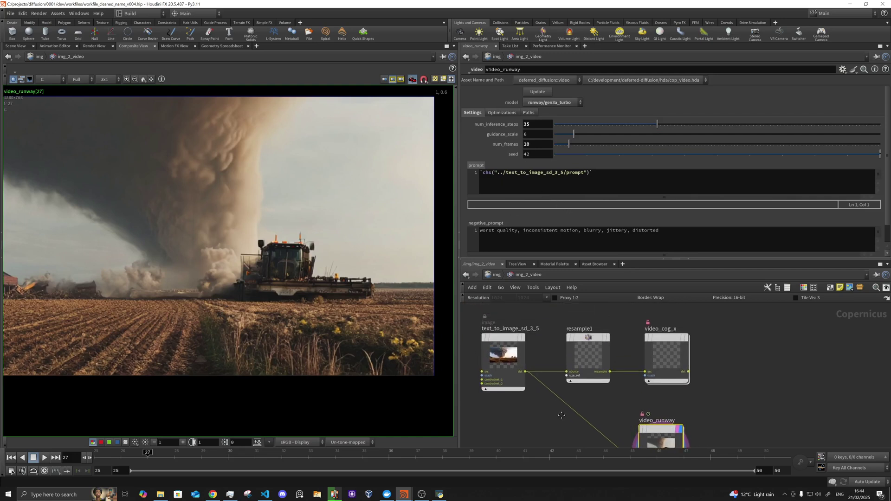
click(476, 166)
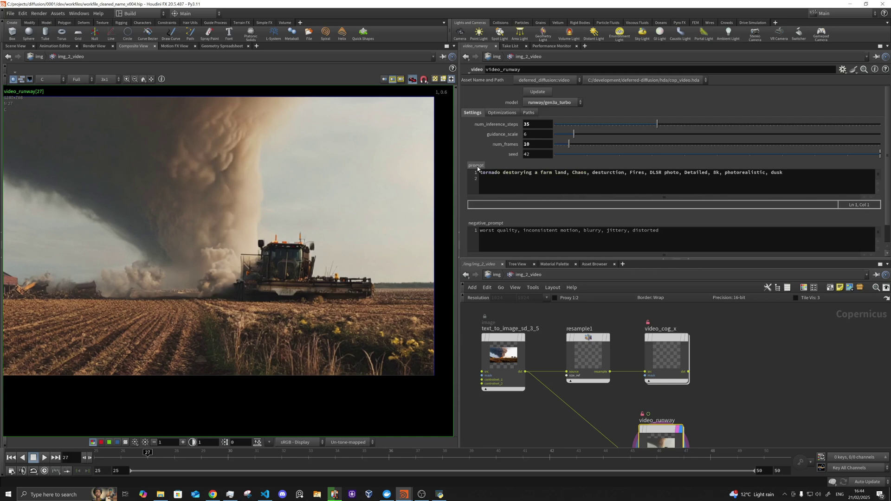
Switch video_runway's prompt back to the channel expression, regenerate the video with runway/gen3a_turbo and check its progress in the Python console.
click(477, 166)
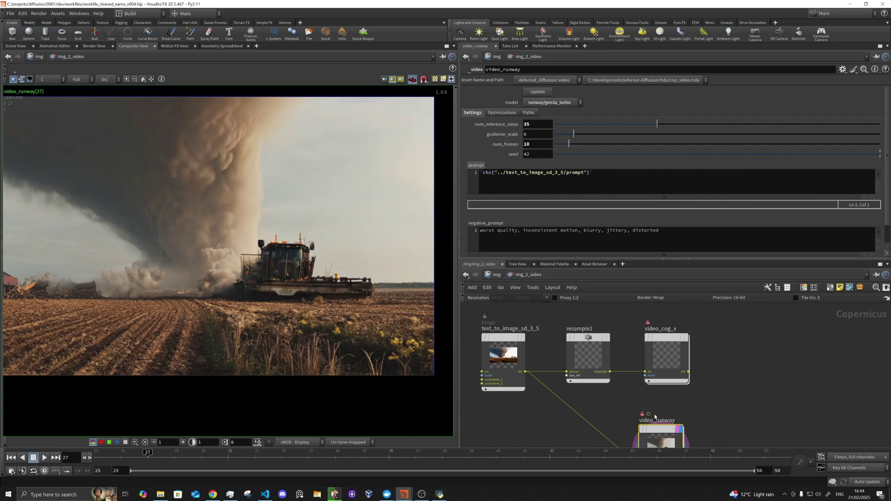
click(538, 92)
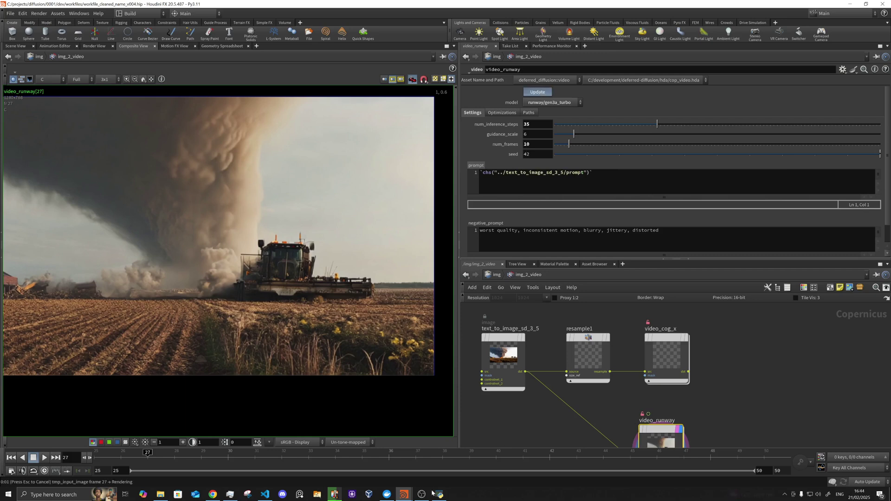
click(440, 494)
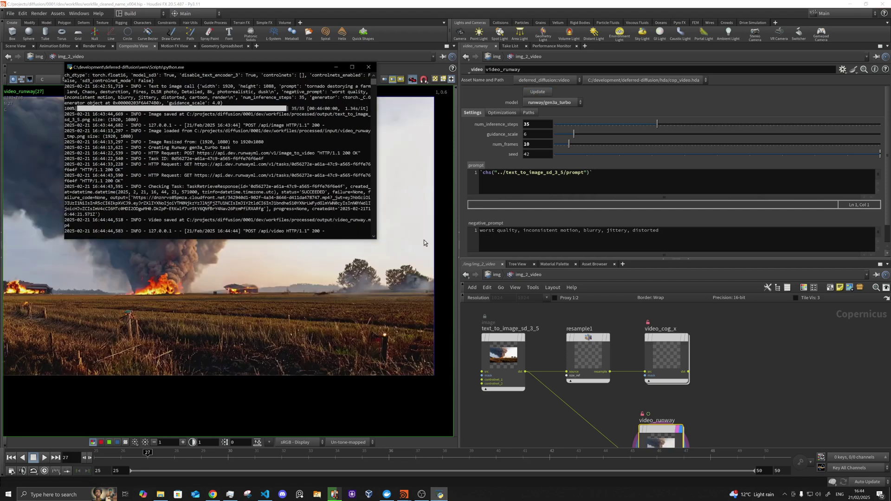
click(277, 317)
Scrub the timeline to review the newly generated video_runway farmland fire at enlarged view, ending on frame 35.
middle_drag(251, 342, 300, 356)
middle_drag(568, 402, 535, 343)
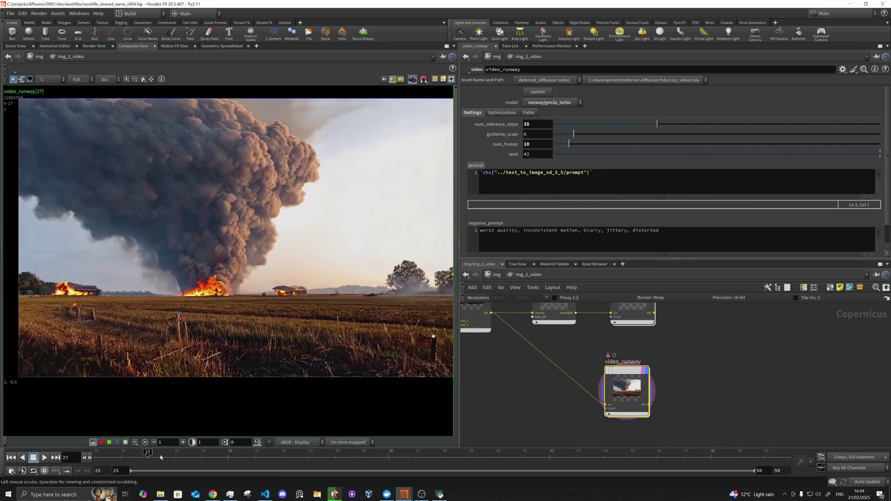
drag(160, 457, 335, 452)
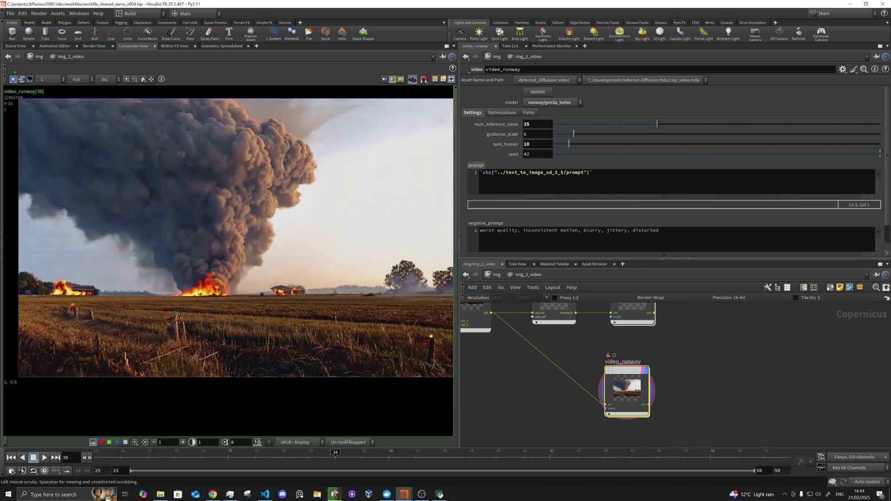
scroll(211, 327, up, 4)
middle_drag(211, 327, 226, 393)
drag(255, 454, 362, 456)
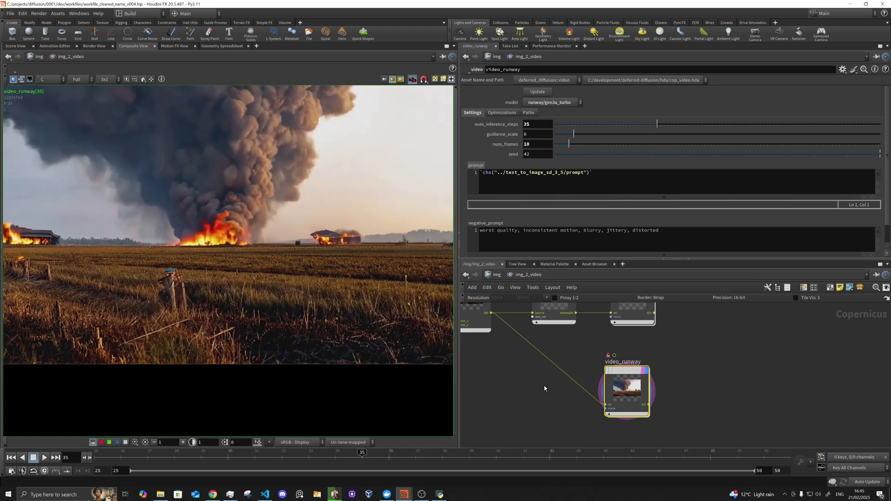
Display the video_cog_x node with its parameters and frame its generated tornado video at frame 26.
scroll(519, 381, down, 3)
scroll(598, 363, up, 5)
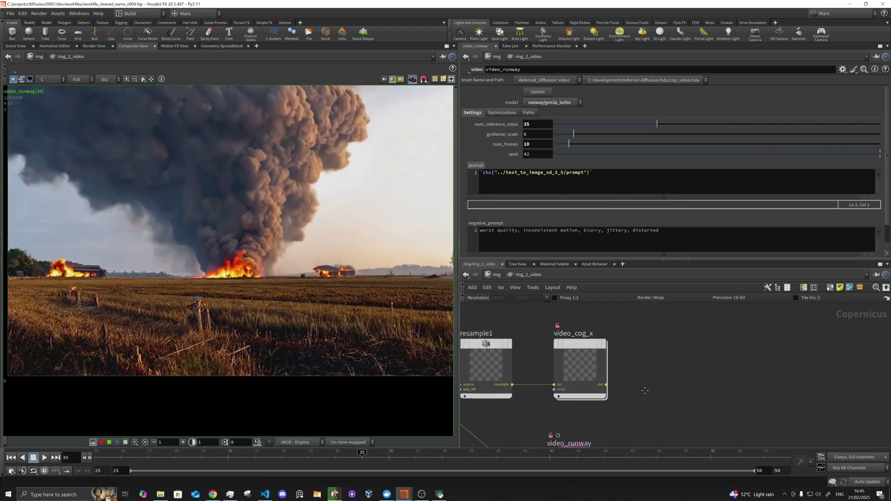
click(597, 363)
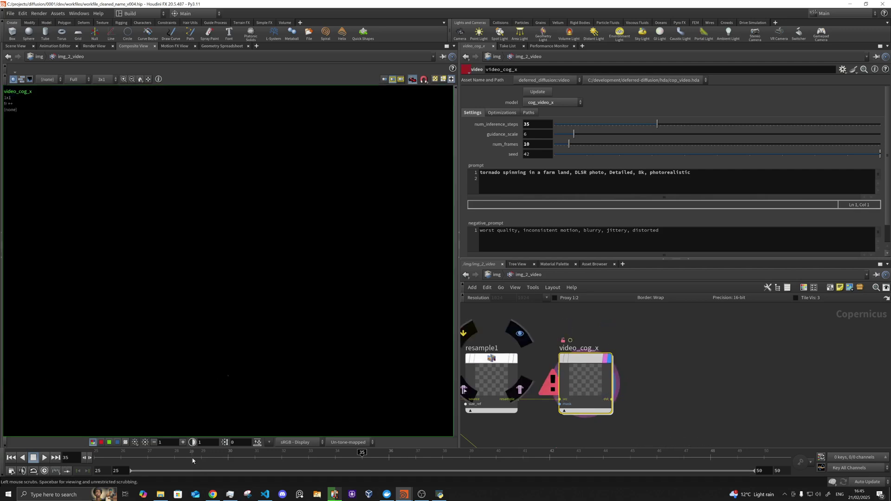
click(135, 458)
middle_drag(293, 297, 218, 296)
scroll(258, 418, up, 3)
middle_drag(321, 383, 258, 394)
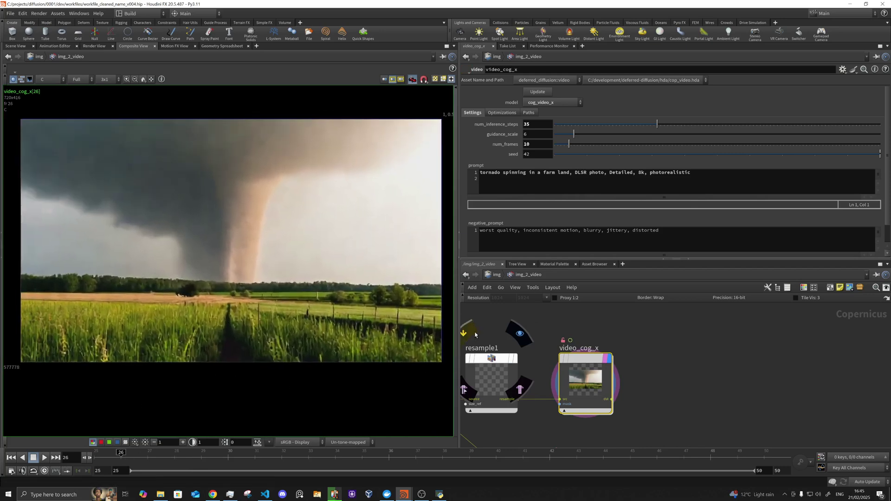
Review the model choices of video_cog_x without changing the selection, advance to frame 27 and frame the whole node network.
click(563, 104)
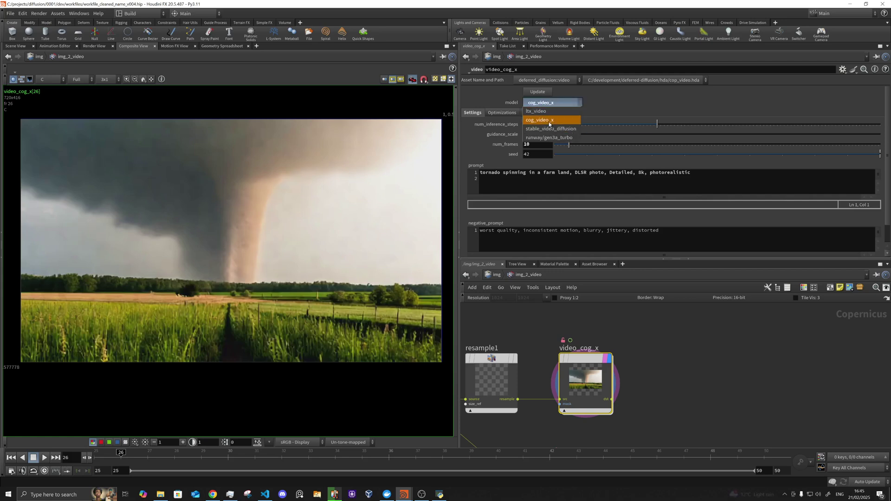
click(255, 273)
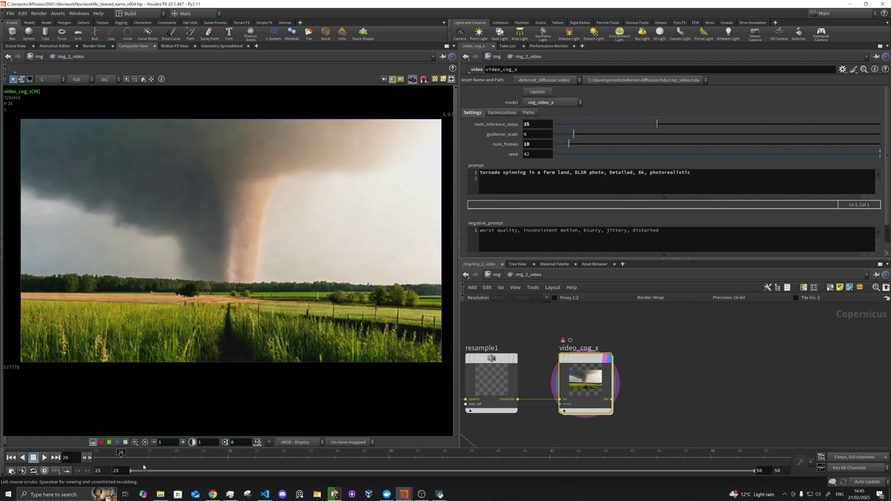
mouse_move(147, 459)
mouse_down()
mouse_move(412, 451)
mouse_move(112, 453)
mouse_move(241, 451)
mouse_move(148, 454)
mouse_up()
key(h)
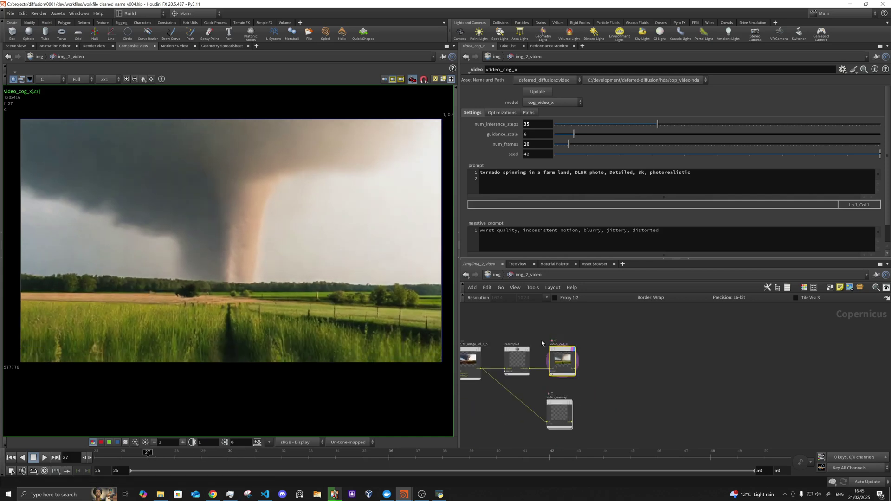
Go up to the img level, open the img_2_image network and locate the image_control_net branch.
click(496, 275)
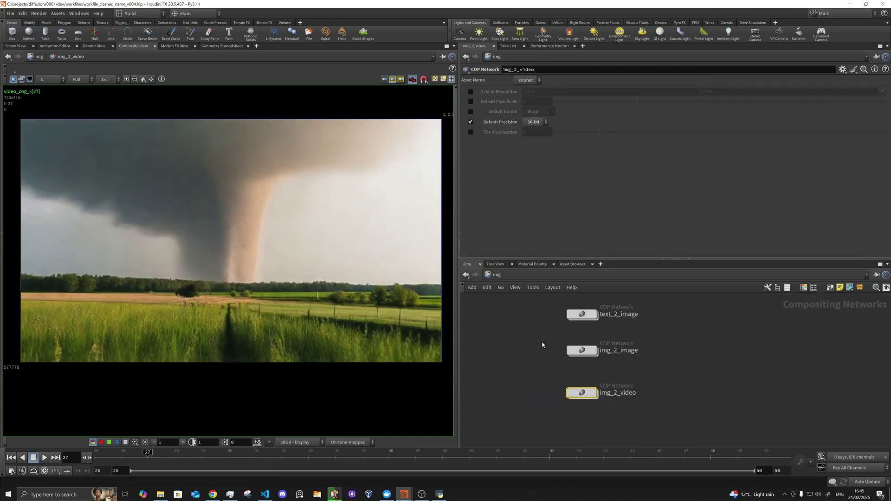
double_click(563, 399)
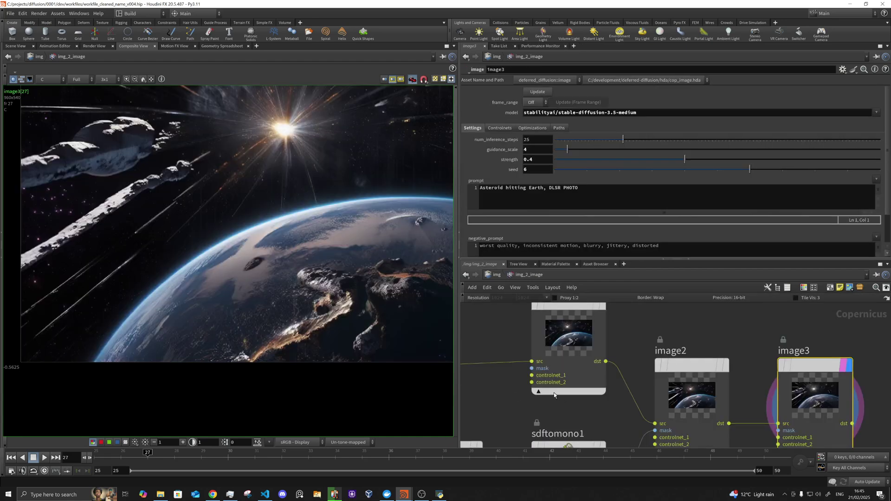
scroll(553, 395, down, 10)
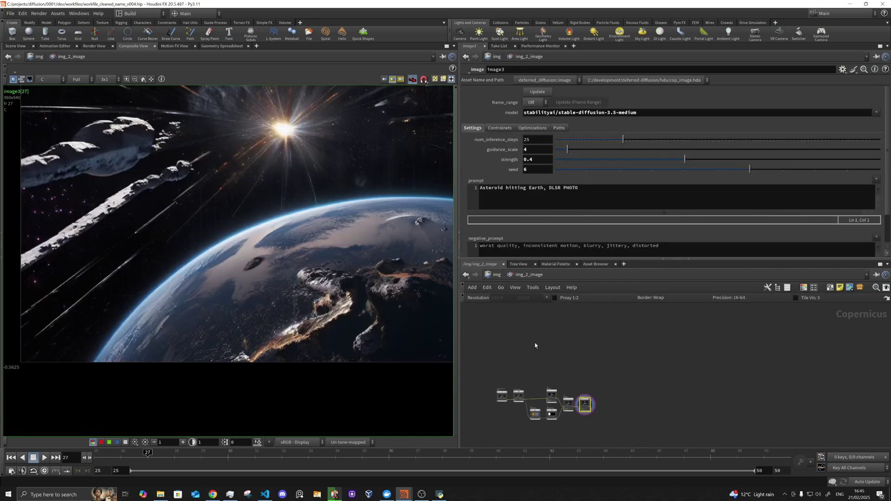
scroll(588, 400, up, 8)
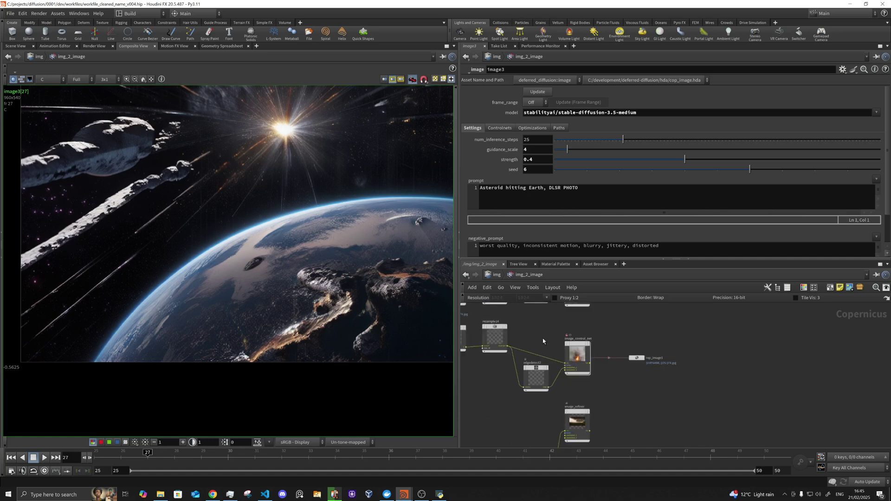
scroll(538, 341, up, 3)
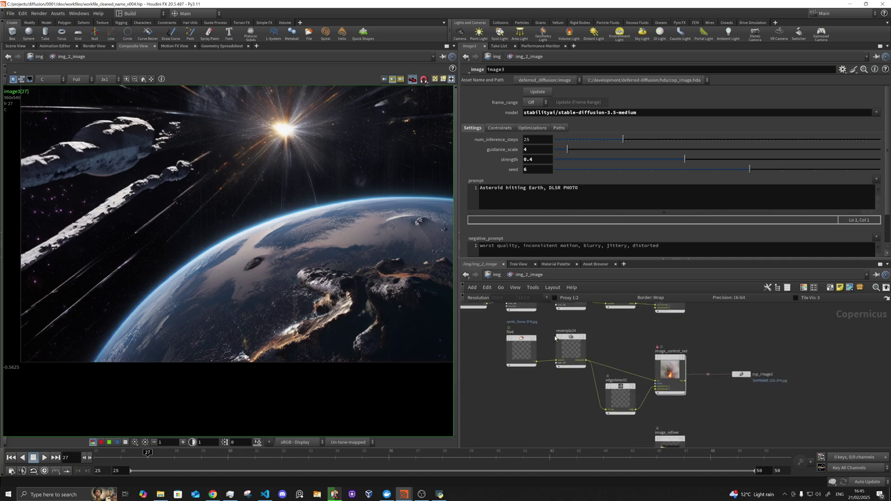
Inspect the ControlNet inputs by displaying file6 and resample14 side by side, ending with edgedetect2 alone.
click(532, 341)
click(531, 341)
click(532, 341)
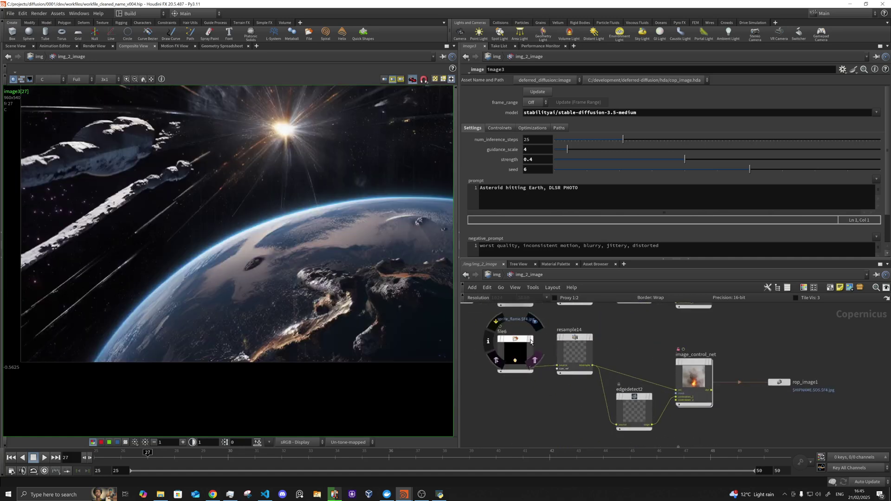
click(590, 339)
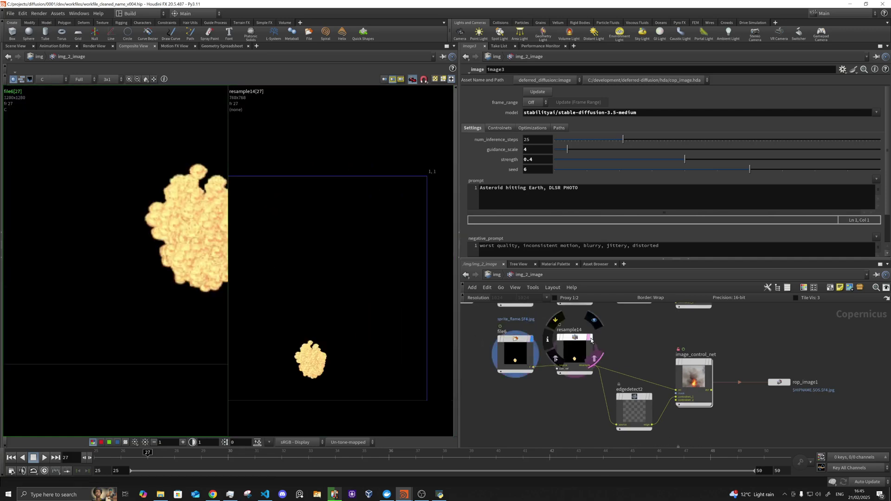
click(649, 398)
click(651, 397)
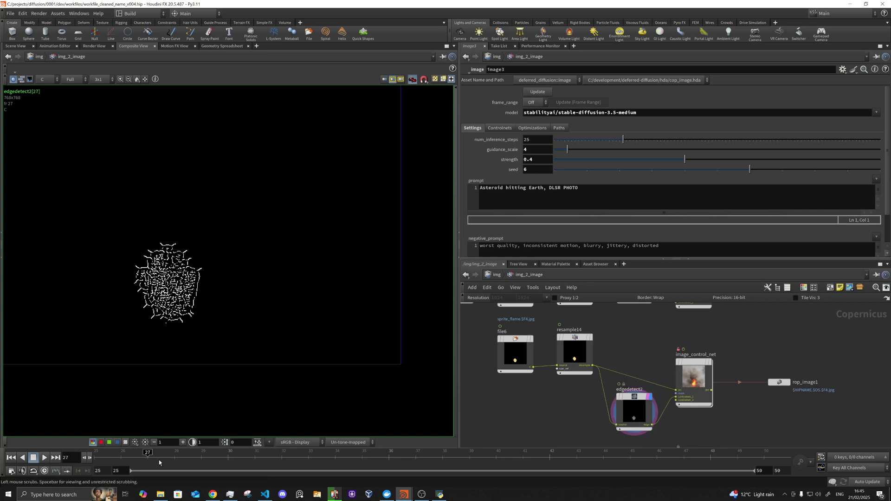
Scrub through the edgedetect2 edge sequence, display resample14 alone and scrub its flame sprite to frame 32.
drag(159, 460, 443, 457)
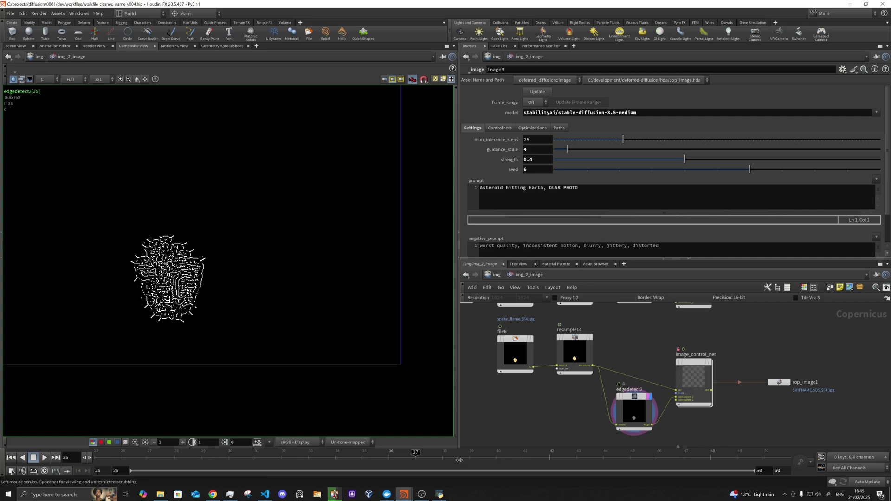
click(591, 339)
click(592, 339)
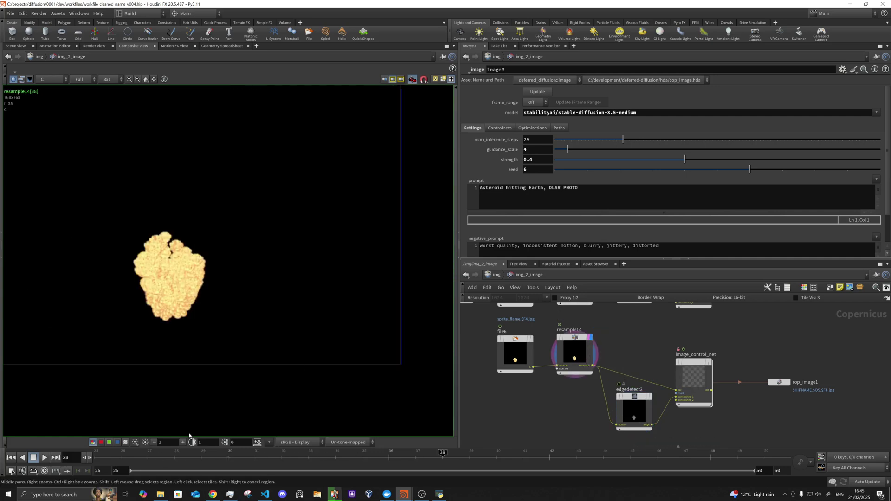
drag(199, 456, 293, 452)
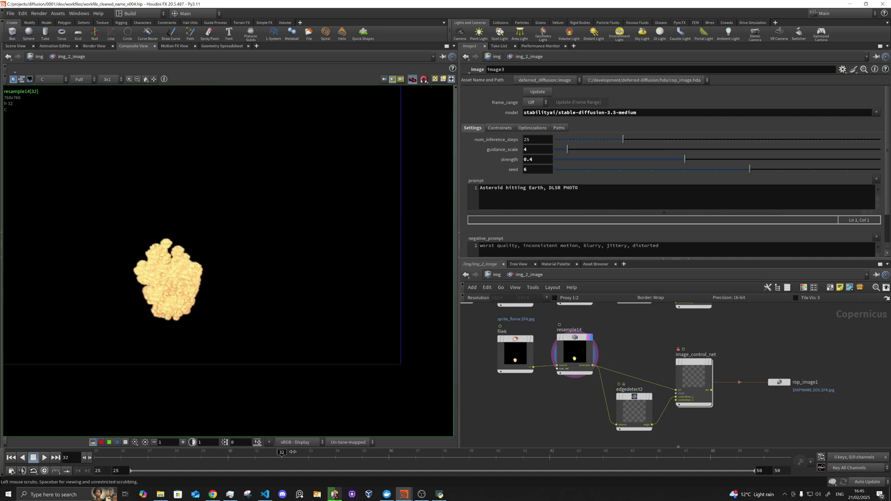
Compare resample14 with edgedetect2, show edgedetect2 alone and examine its edges up close at frame 44.
click(652, 398)
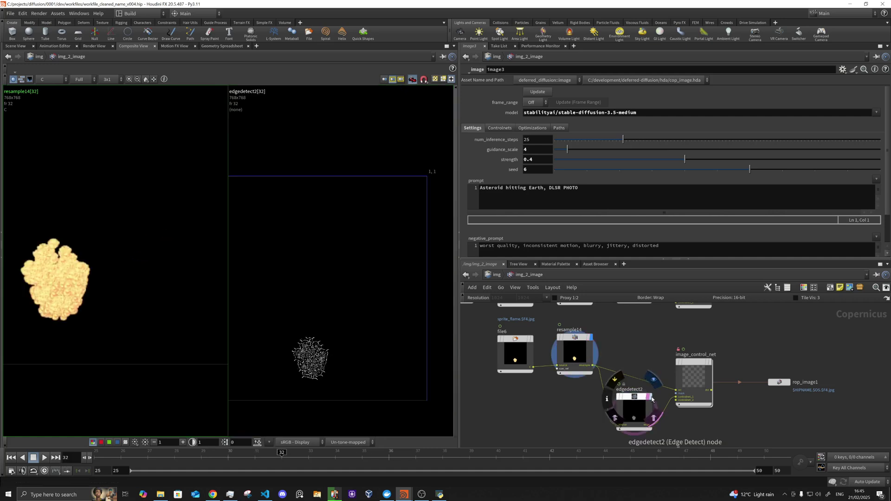
click(651, 399)
drag(324, 457, 603, 444)
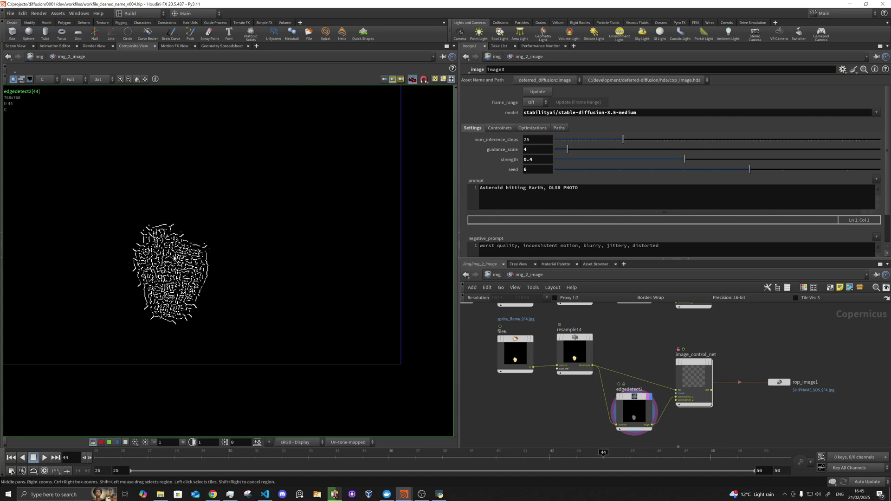
right_drag(92, 420, 144, 241)
middle_drag(155, 300, 186, 324)
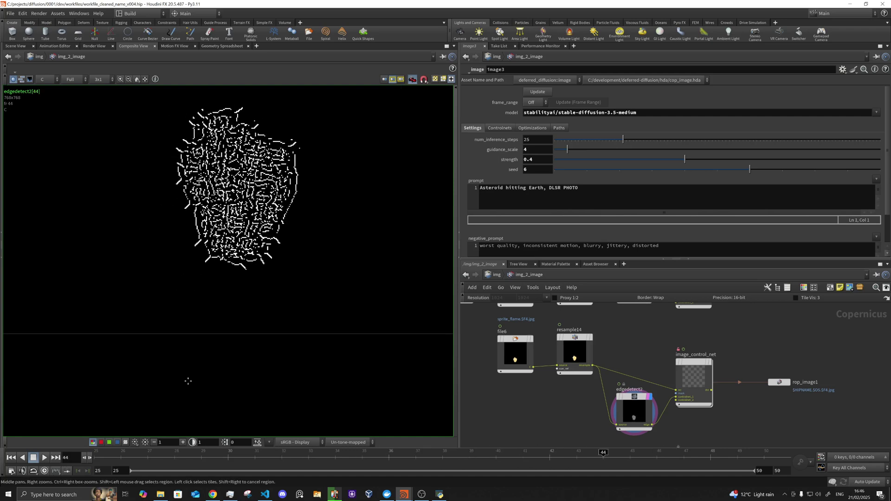
Compare edgedetect2 with image_control_net, show the image_control_net result alone and inspect its fire up close at frame 33.
click(708, 363)
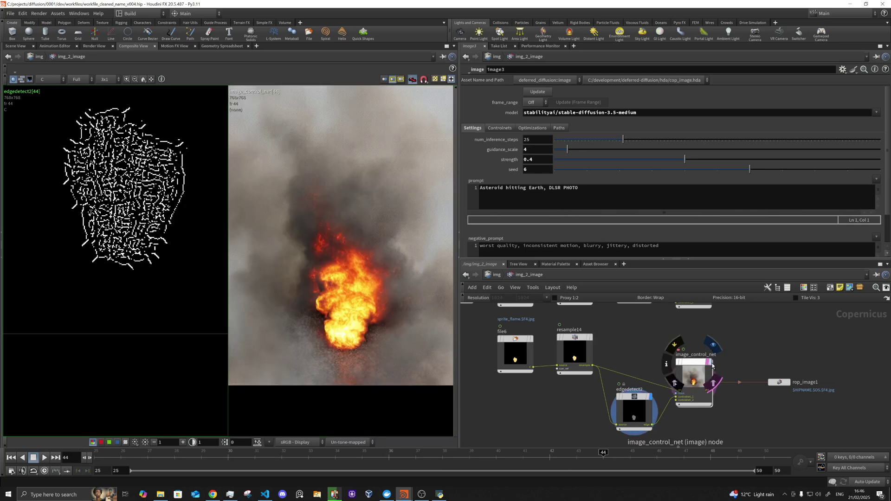
scroll(244, 241, down, 2)
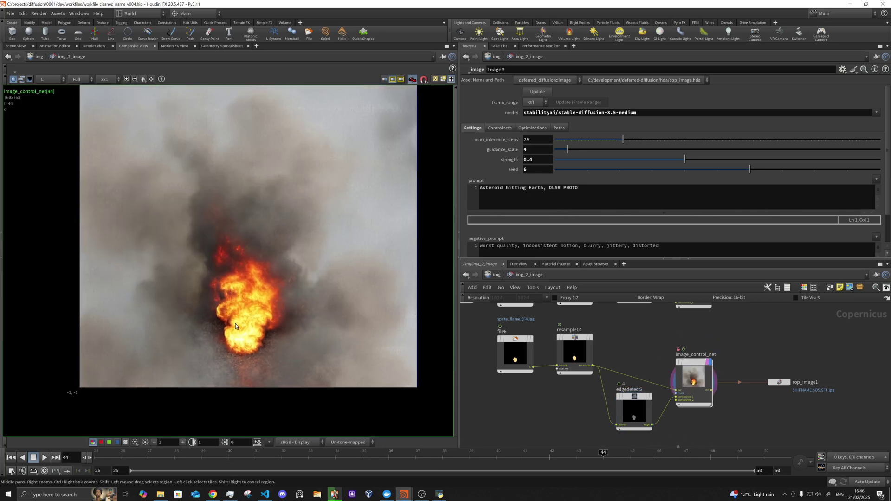
drag(228, 453, 308, 440)
right_drag(211, 426, 249, 307)
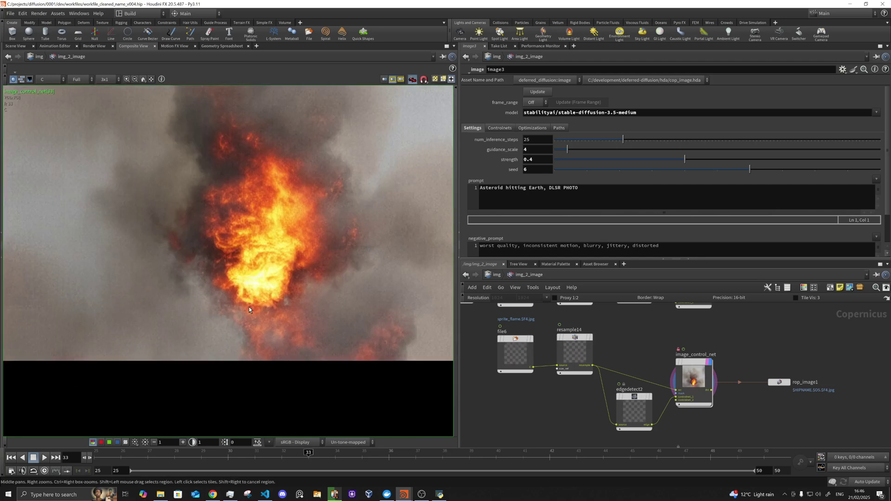
middle_drag(248, 307, 179, 311)
Open image_control_net's parameters and review its frame_range options and its input and output file paths.
click(701, 378)
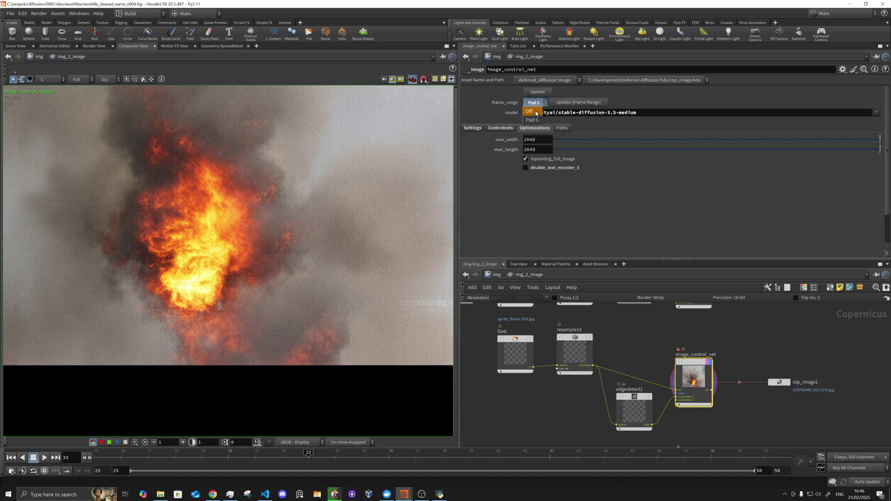
click(505, 101)
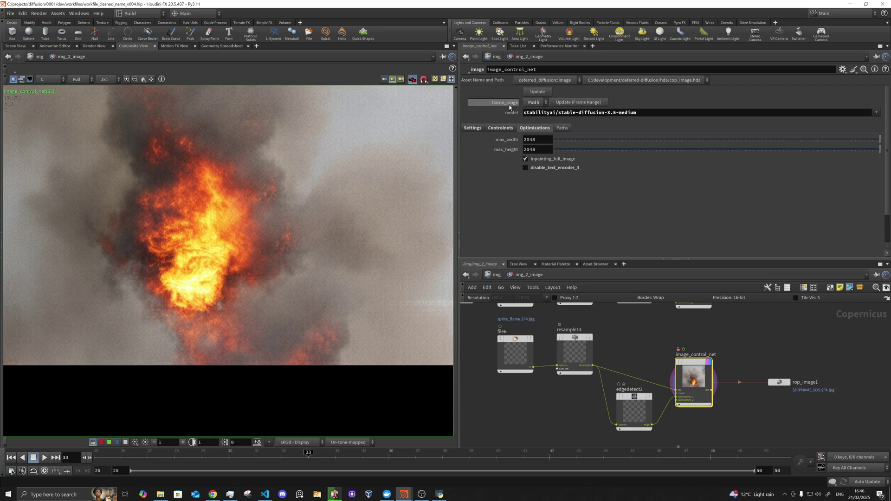
click(567, 131)
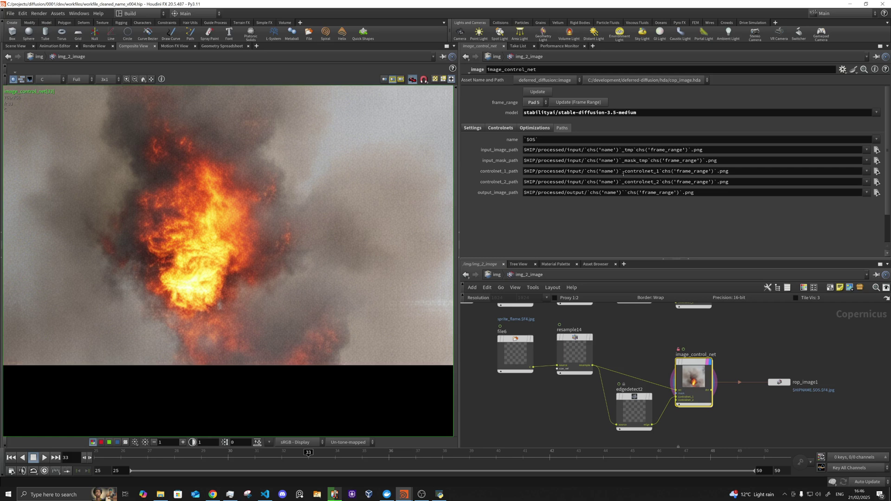
Open the inside of image_control_net and examine how its inputs are written to temporary images and the output is read back.
double_click(690, 366)
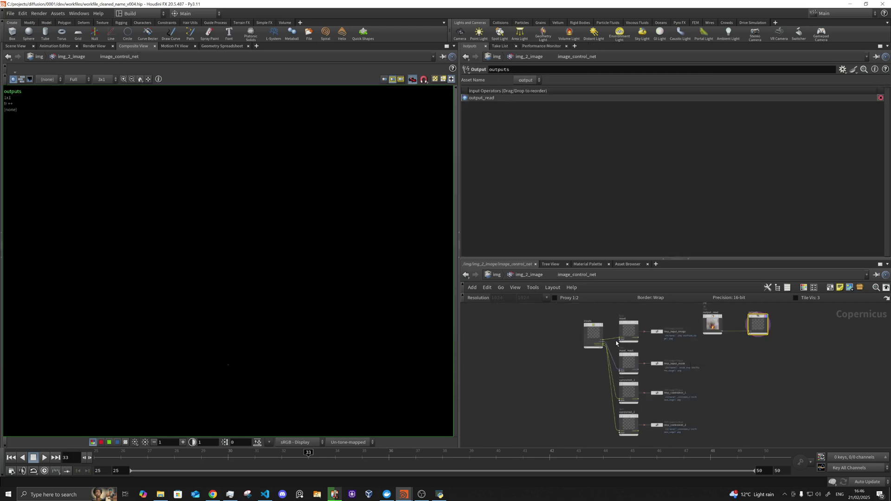
scroll(643, 316, up, 5)
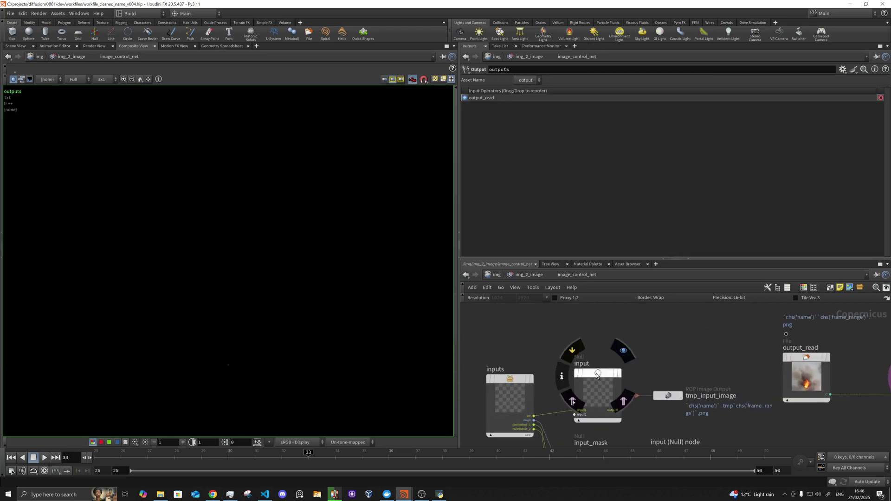
scroll(642, 372, down, 4)
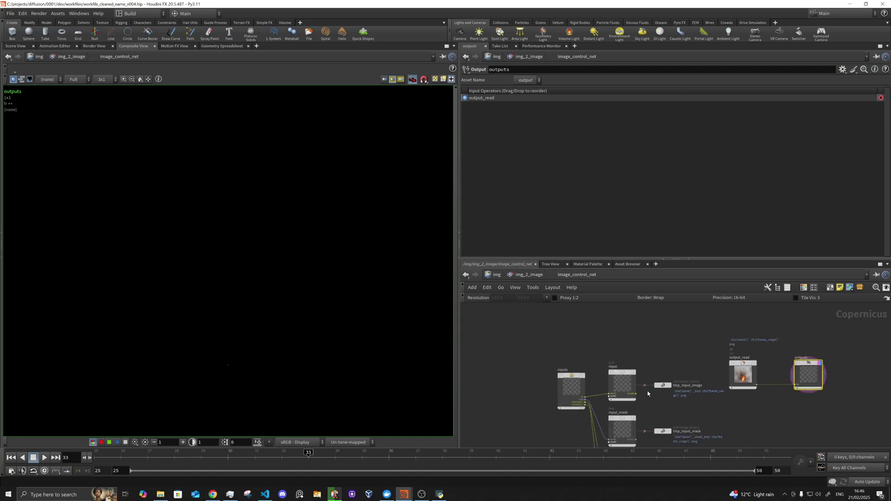
Examine the output_read and outputs nodes inside image_control_net, and return to the img_2_image network.
middle_drag(638, 370, 624, 338)
middle_drag(631, 400, 578, 442)
scroll(730, 343, up, 3)
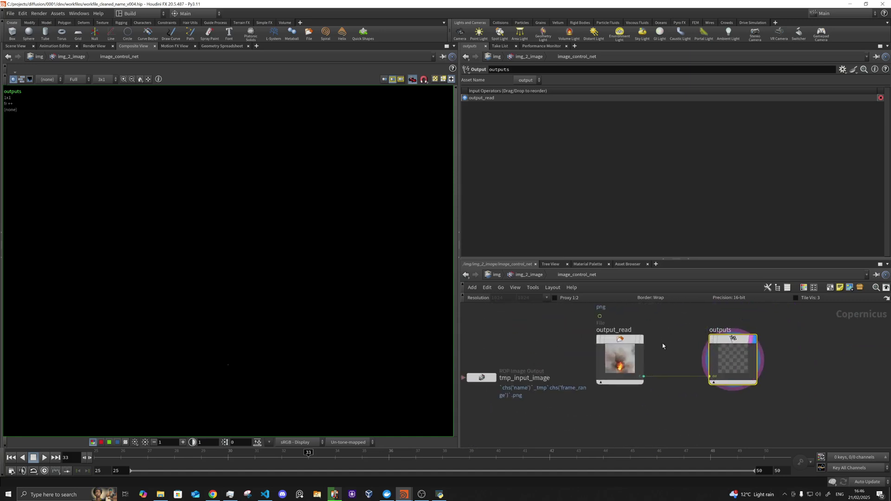
click(540, 277)
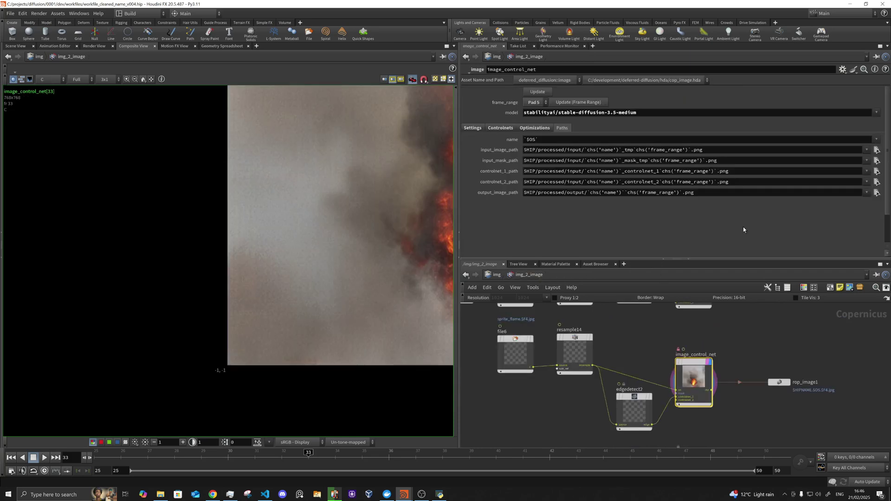
Browse for image_control_net's output image path and look through the timestamped files in the processed/output/tmp folder.
click(876, 193)
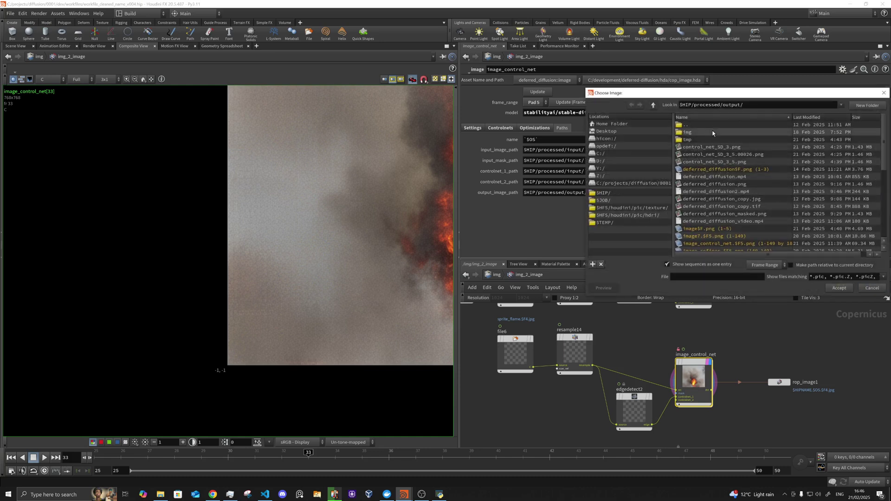
drag(728, 93, 533, 107)
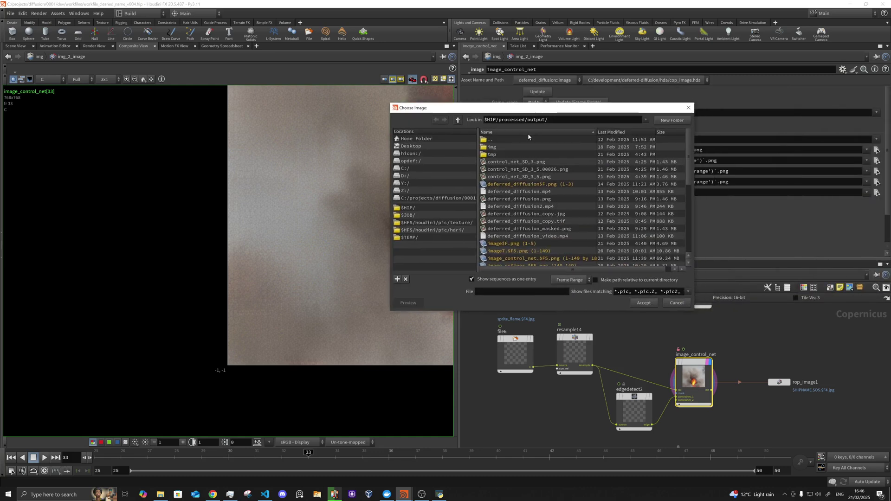
double_click(508, 154)
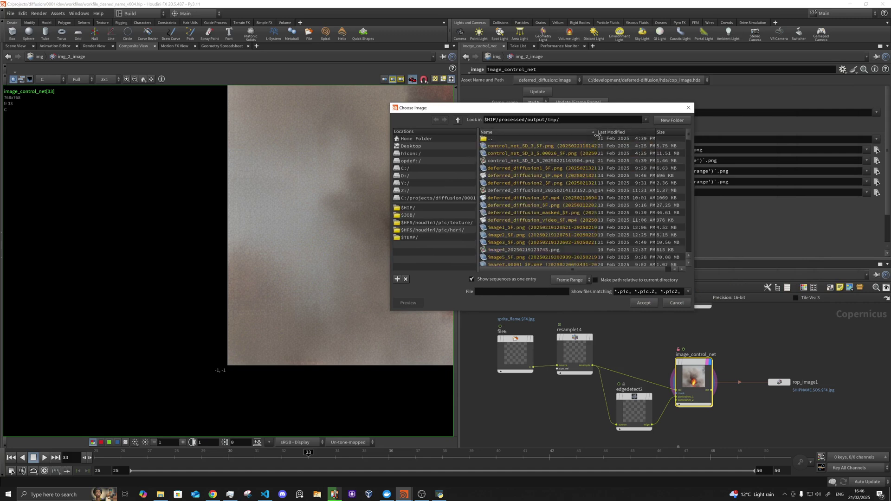
drag(597, 134, 623, 135)
scroll(597, 175, down, 5)
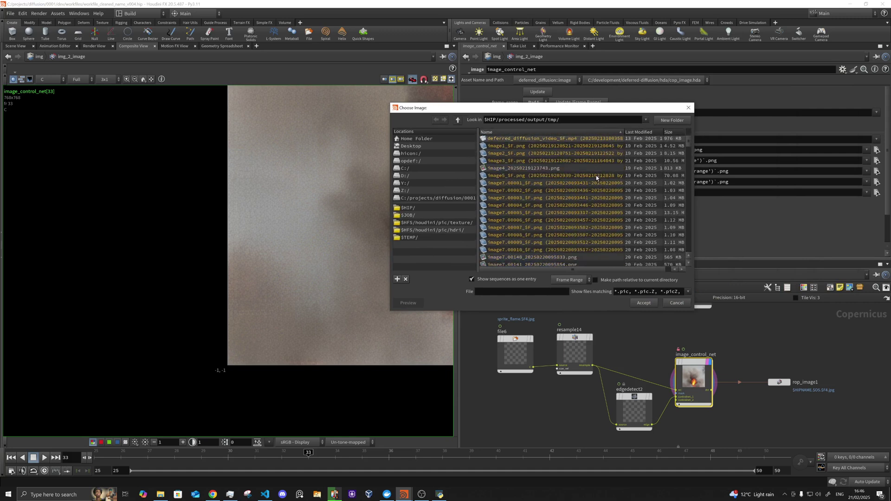
scroll(597, 176, down, 2)
mouse_move(688, 146)
mouse_down()
mouse_move(695, 258)
mouse_move(689, 132)
mouse_up()
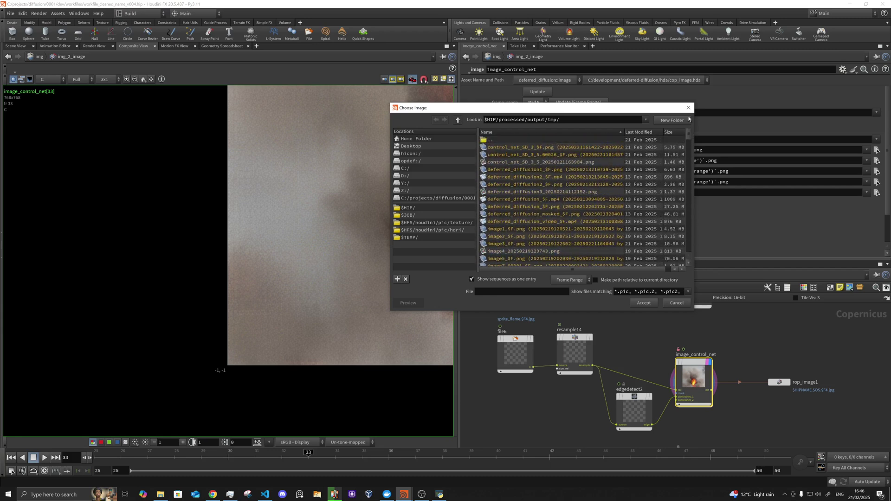
Go back to the processed/output folder, review its image sequences and close the file chooser without choosing a file.
double_click(546, 141)
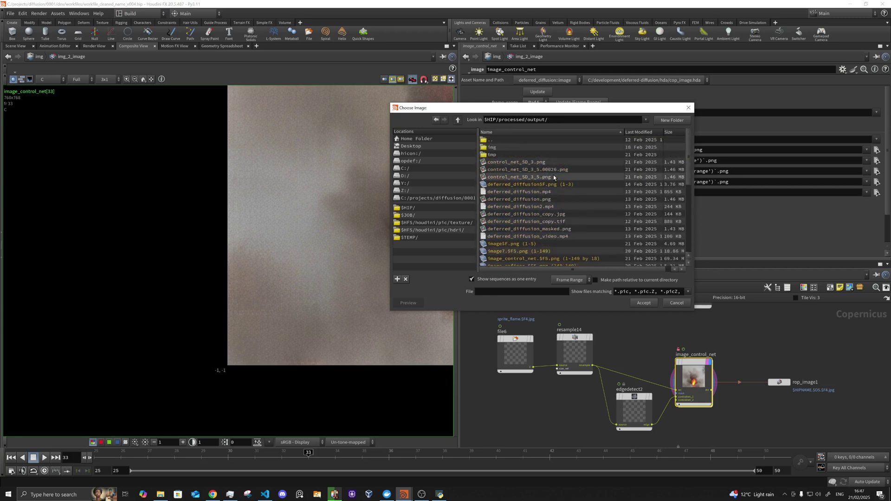
scroll(575, 221, down, 3)
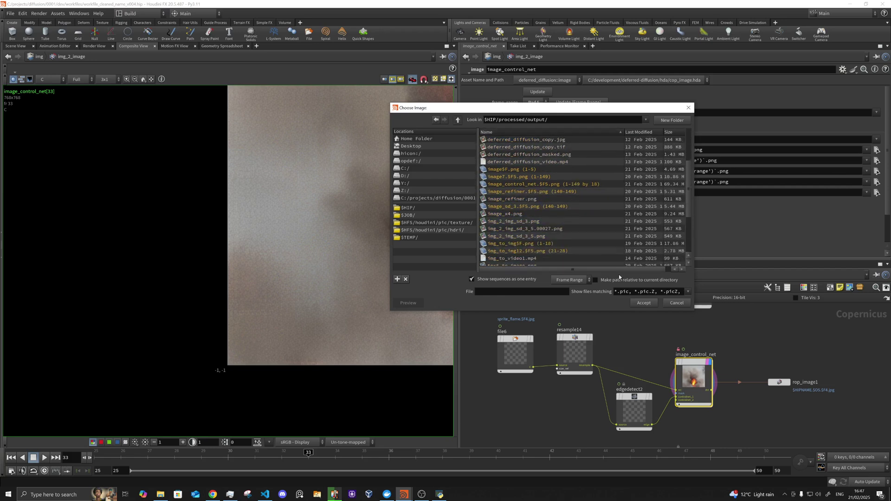
click(671, 304)
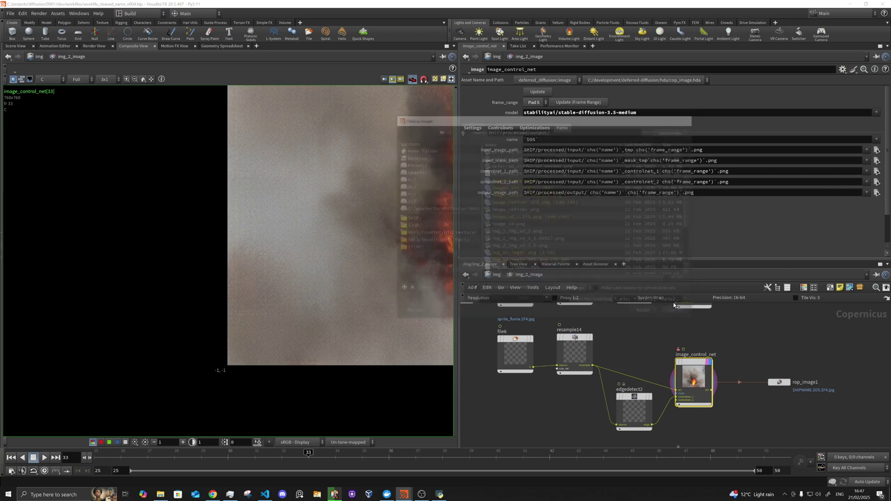
Show rop_image1's render settings, view the list of COP networks in img and reopen img_2_image.
click(779, 382)
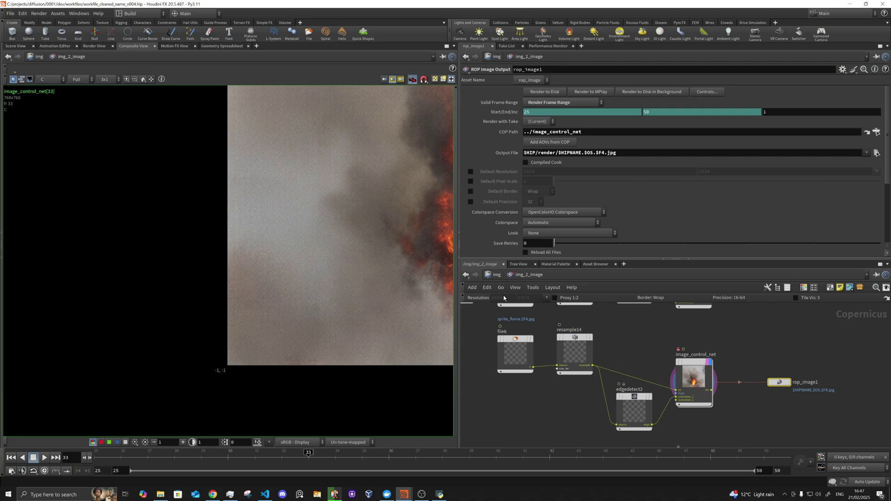
click(495, 275)
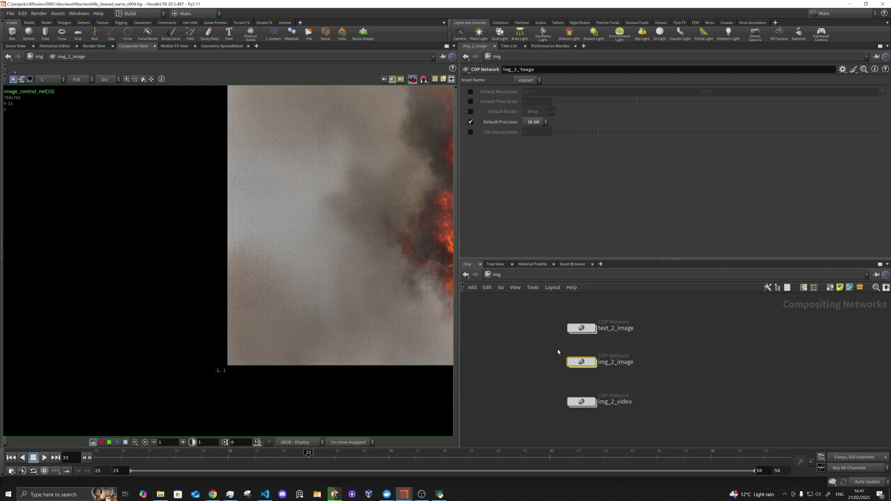
double_click(589, 359)
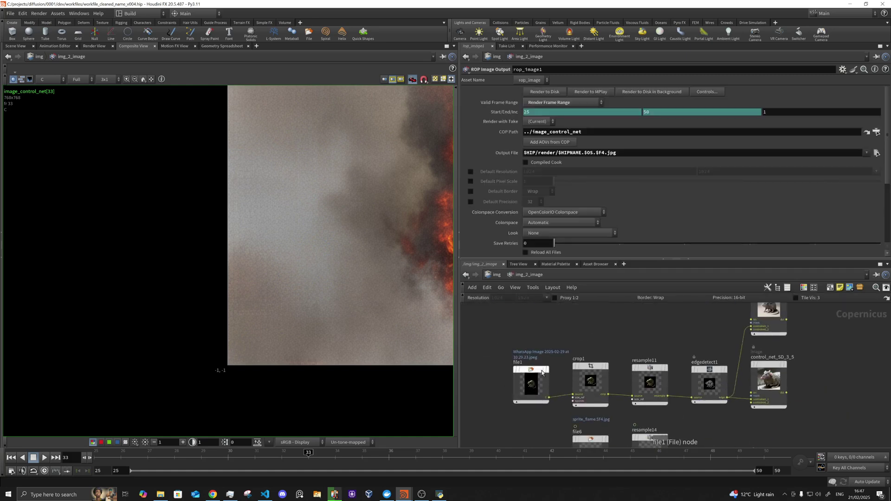
Inspect the whole image_control_net fire image at frame 33, and open the img_2_video network.
right_drag(366, 289, 287, 276)
middle_drag(287, 276, 205, 276)
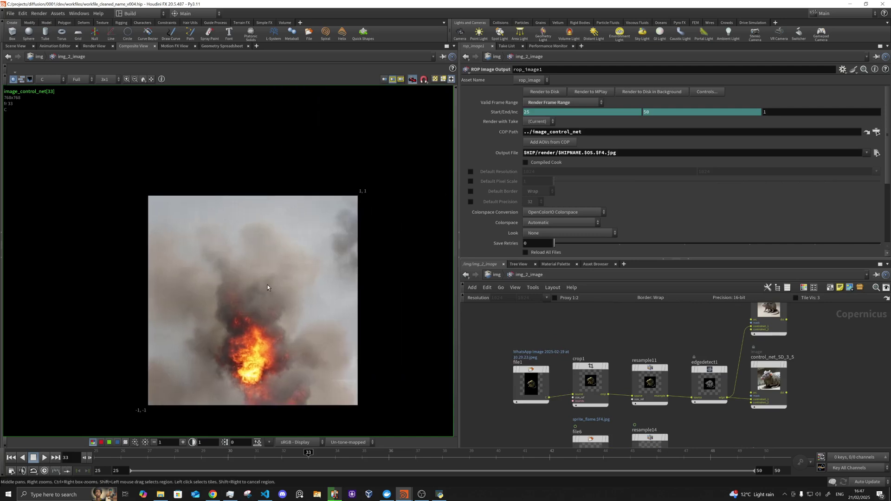
scroll(268, 285, up, 3)
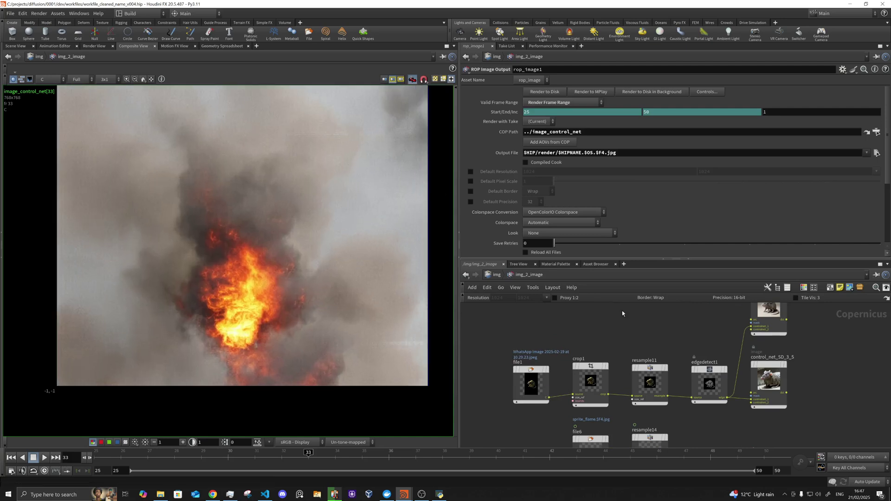
click(494, 276)
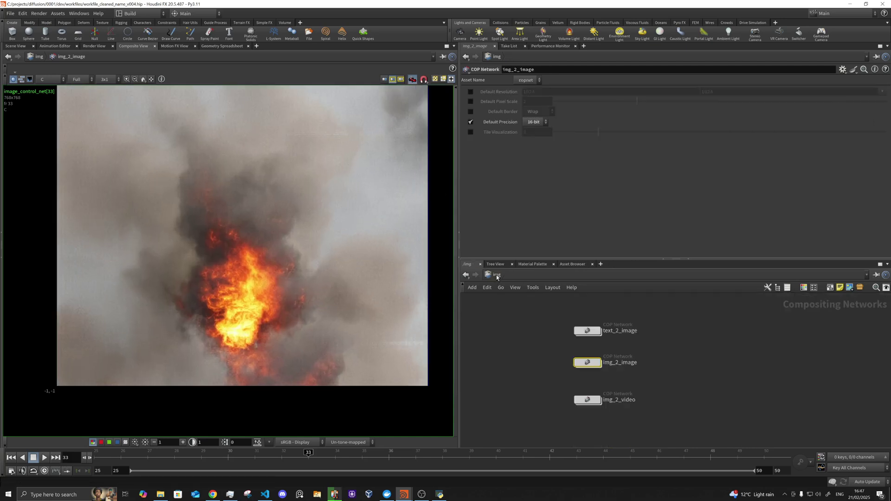
double_click(597, 401)
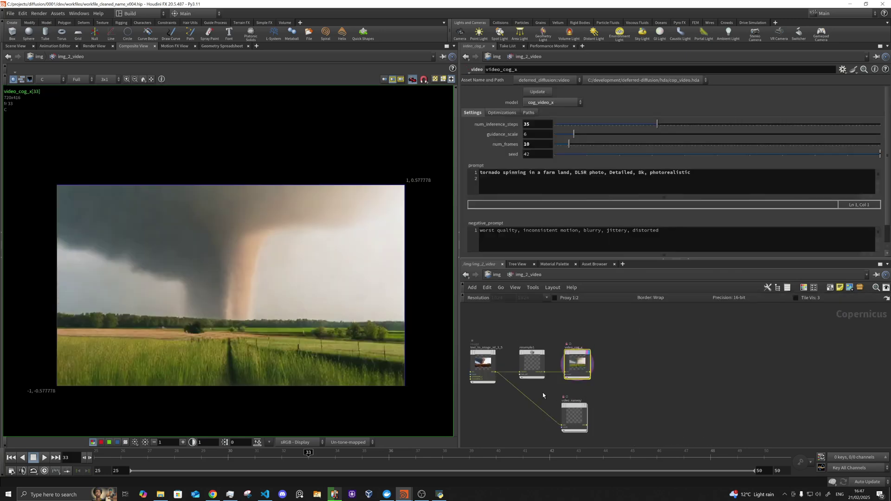